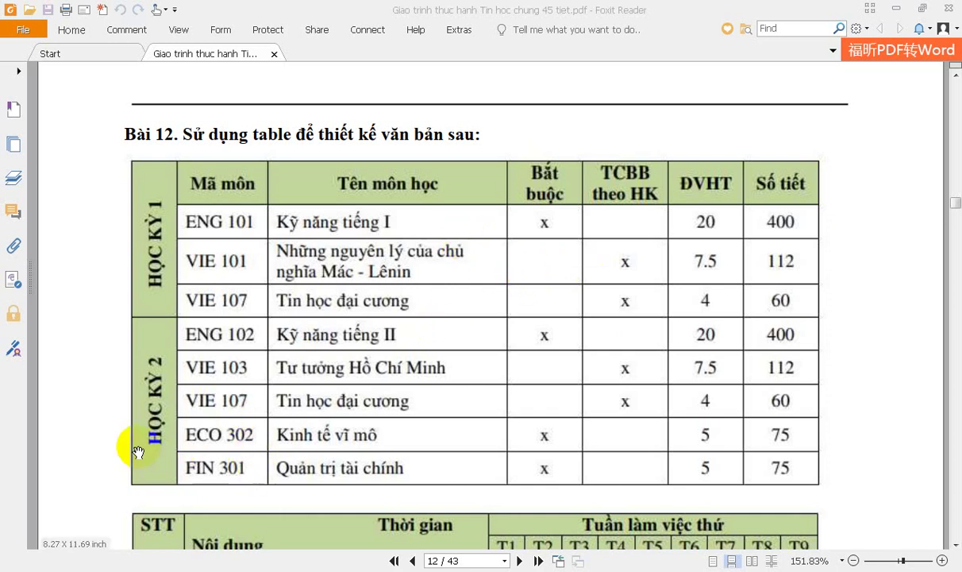
- Open the Windows Start menu over the Foxit Reader PDF showing the Bài 12 table
{"action": "key", "text": "super"}
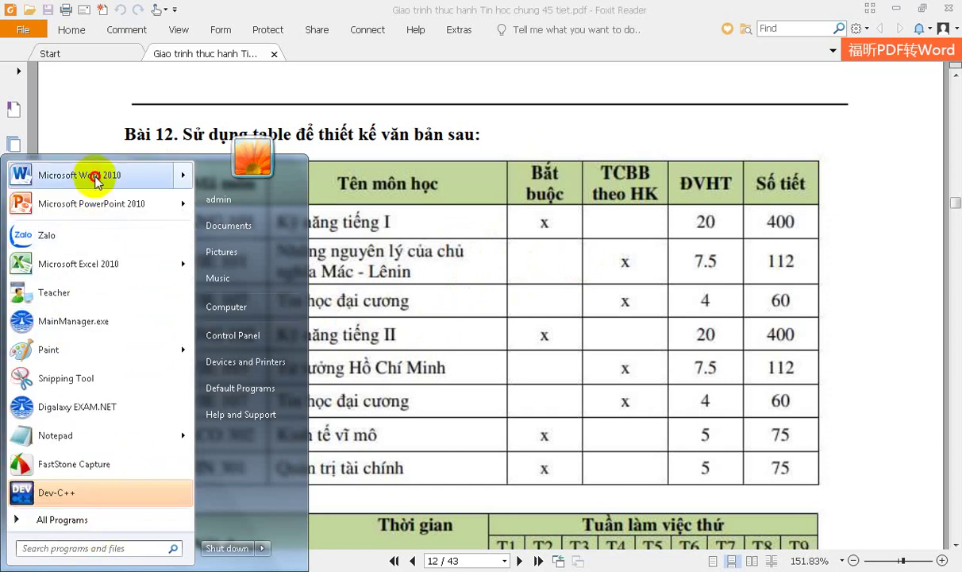
- Launch Word 2010 with a blank document, then return to the course PDF
{"action": "left_click", "coordinate": [92, 174]}
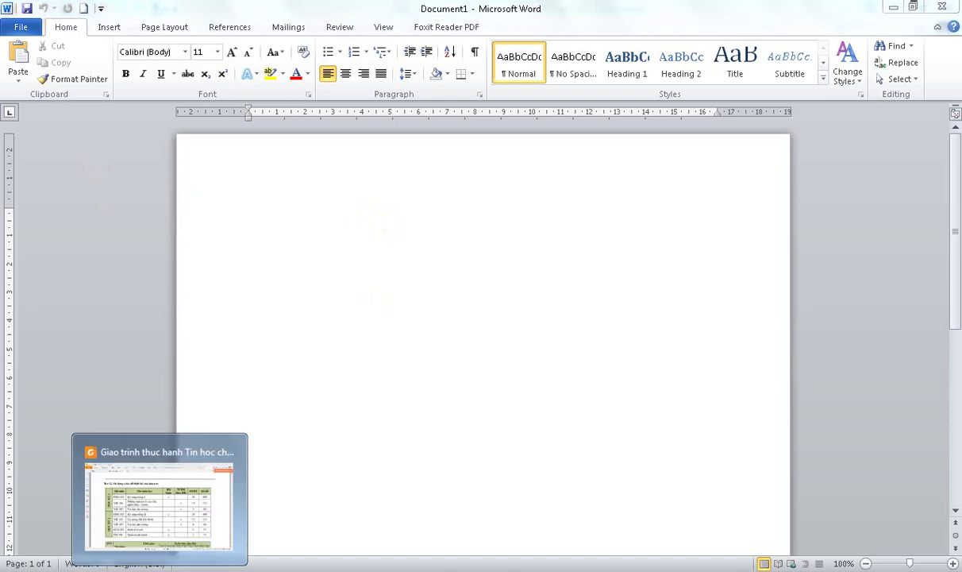
{"action": "left_click", "coordinate": [66, 540]}
- Snip the PDF's course table with Snipping Tool and paste it into Word's Document1
{"action": "left_click", "coordinate": [27, 556]}
{"action": "type", "text": "s"}
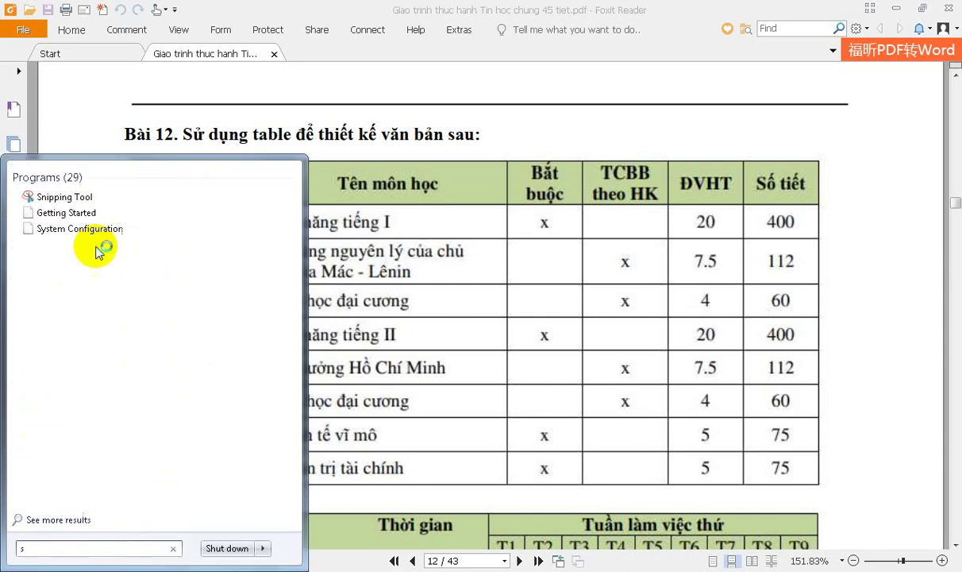
{"action": "key", "text": "Escape"}
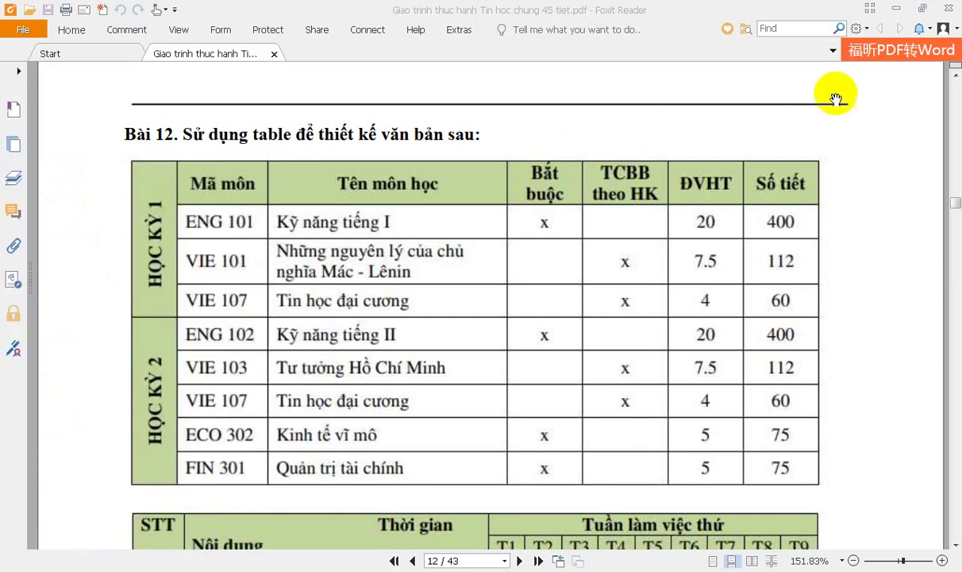
{"action": "left_click", "coordinate": [567, 127]}
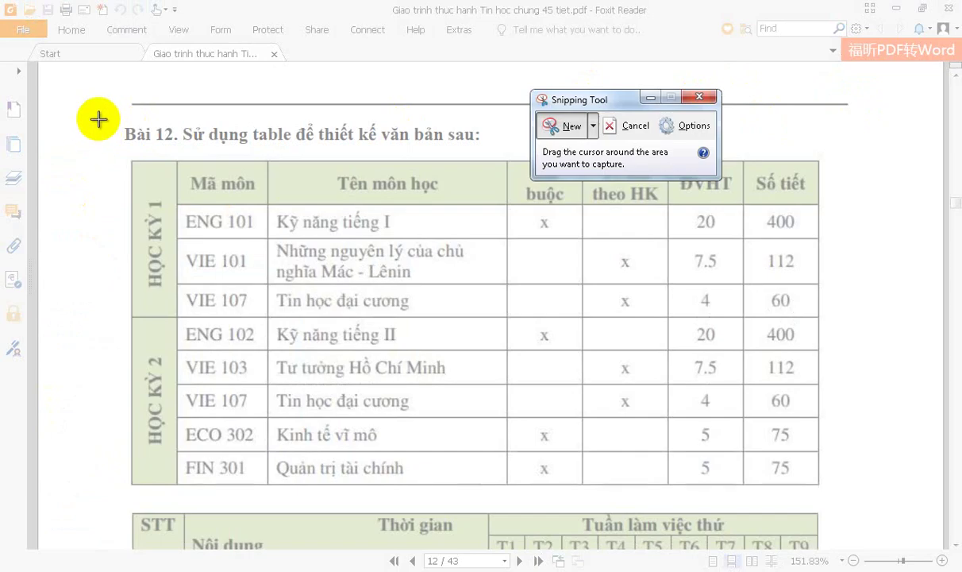
{"action": "mouse_move", "coordinate": [102, 114]}
{"action": "left_mouse_down"}
{"action": "mouse_move", "coordinate": [156, 180]}
{"action": "mouse_move", "coordinate": [851, 495]}
{"action": "left_mouse_up"}
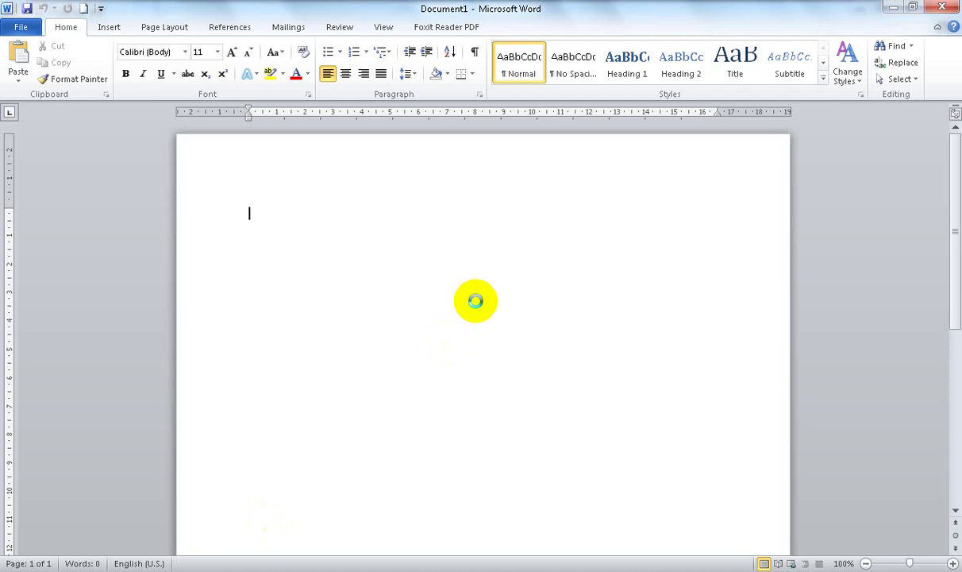
{"action": "key", "text": "ctrl+v"}
- Insert empty lines above the pasted table picture and place the caret on the top line
{"action": "left_click", "coordinate": [417, 208]}
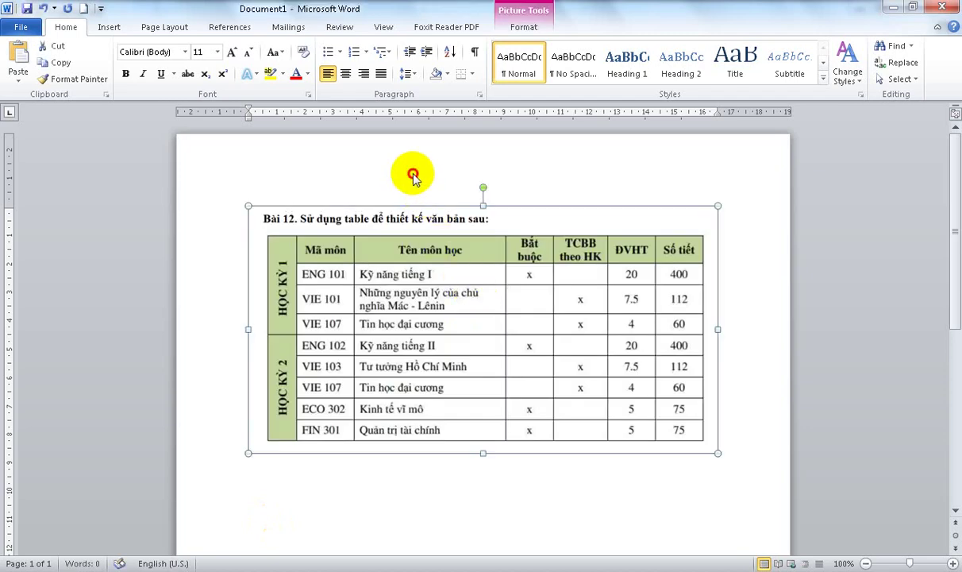
{"action": "key", "text": "Left"}
{"action": "key", "text": "Return"}
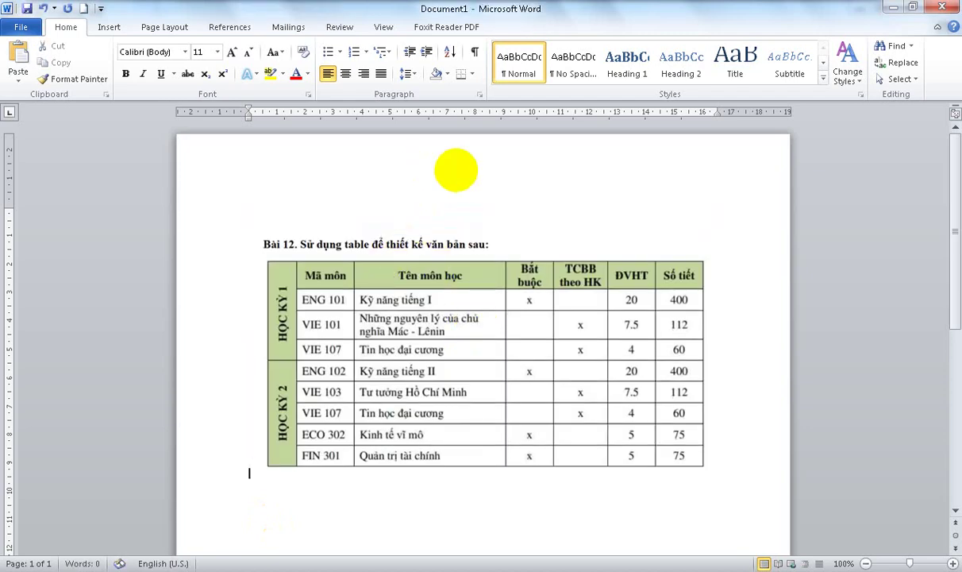
{"action": "key", "text": "Return"}
{"action": "key", "text": "Return"}
{"action": "key", "text": "Return"}
{"action": "scroll", "coordinate": [476, 183], "scroll_direction": "down", "scroll_amount": 3}
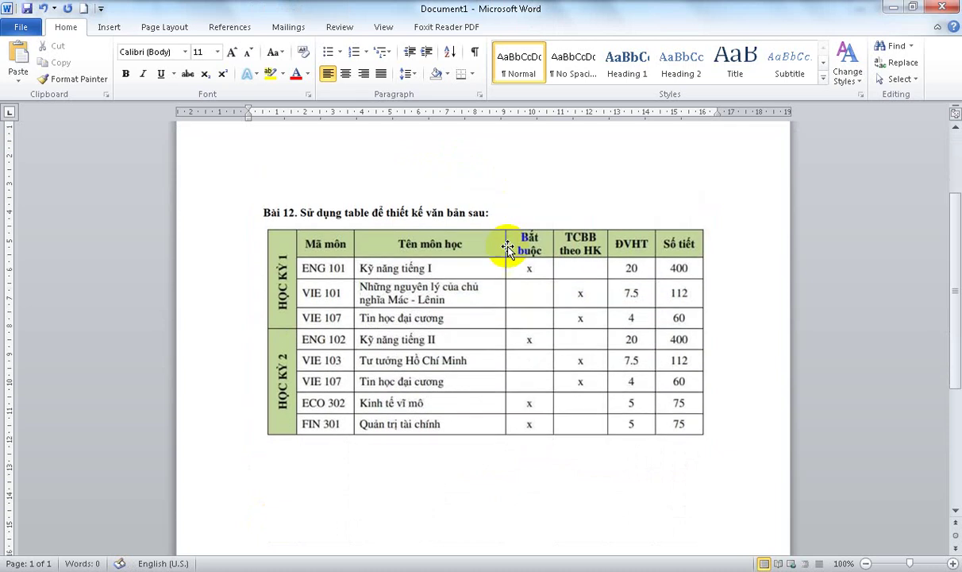
{"action": "scroll", "coordinate": [487, 307], "scroll_direction": "down", "scroll_amount": 1}
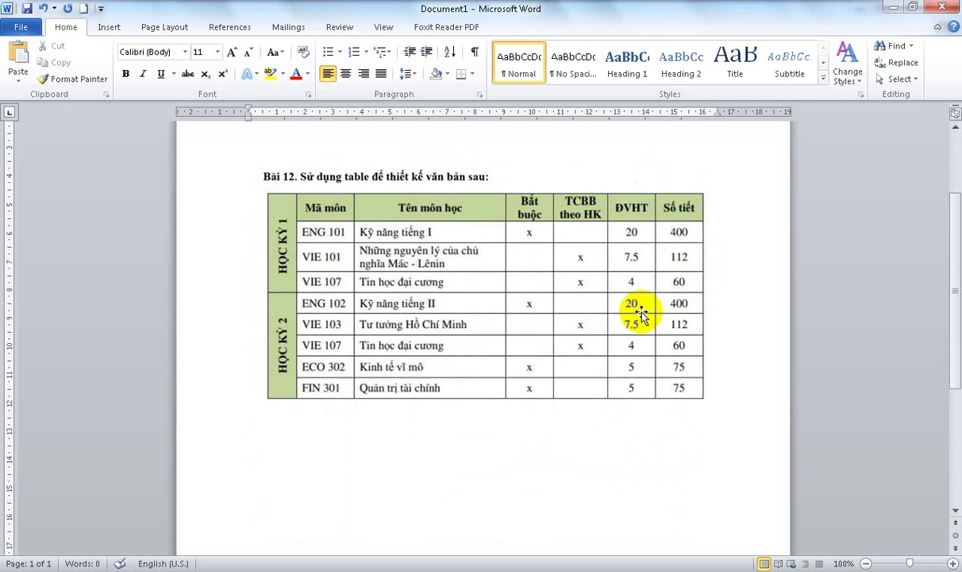
{"action": "scroll", "coordinate": [604, 296], "scroll_direction": "up", "scroll_amount": 2}
{"action": "left_click", "coordinate": [274, 189]}
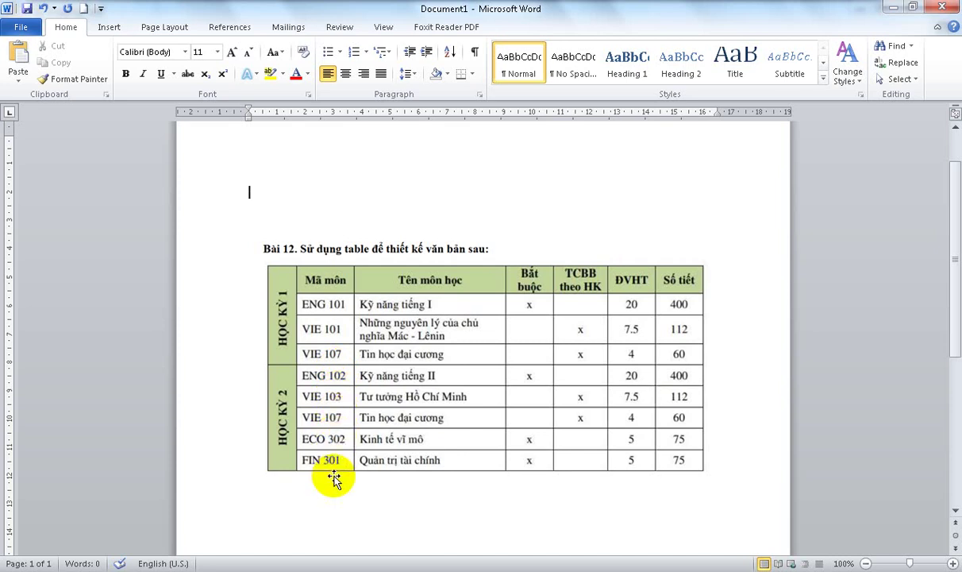
- Insert a blank table with 7 columns and 9 rows at the top of the document
{"action": "left_click", "coordinate": [106, 28]}
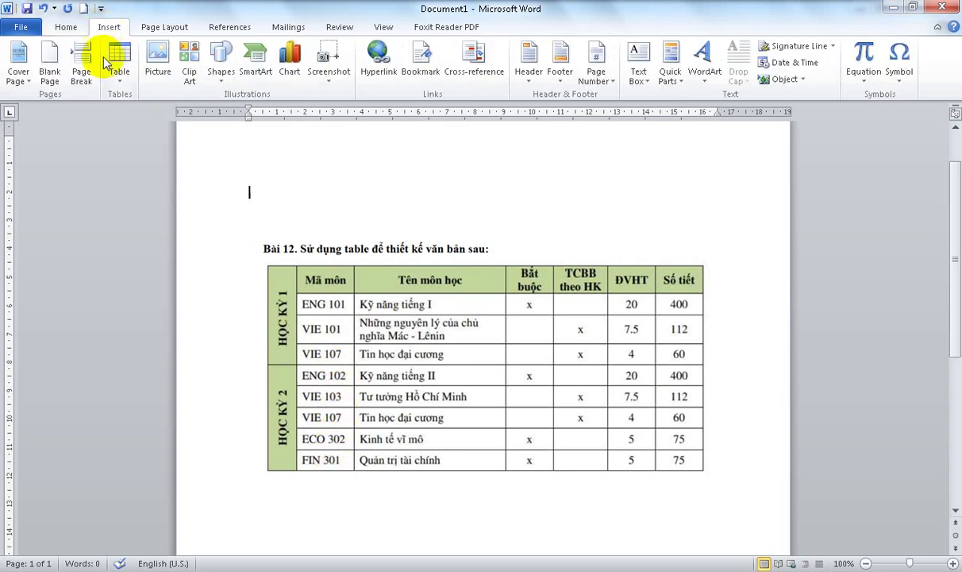
{"action": "left_click", "coordinate": [117, 60]}
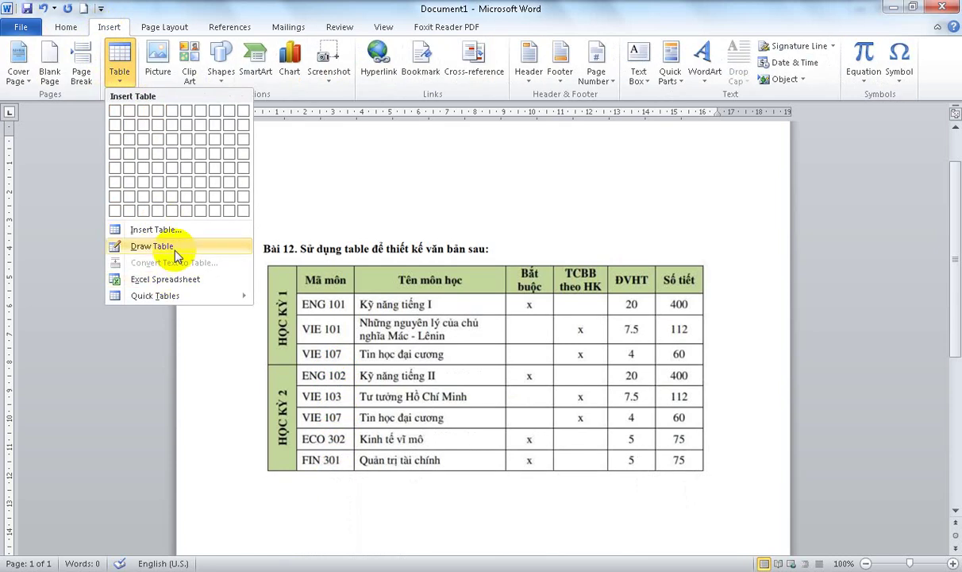
{"action": "left_click", "coordinate": [174, 233]}
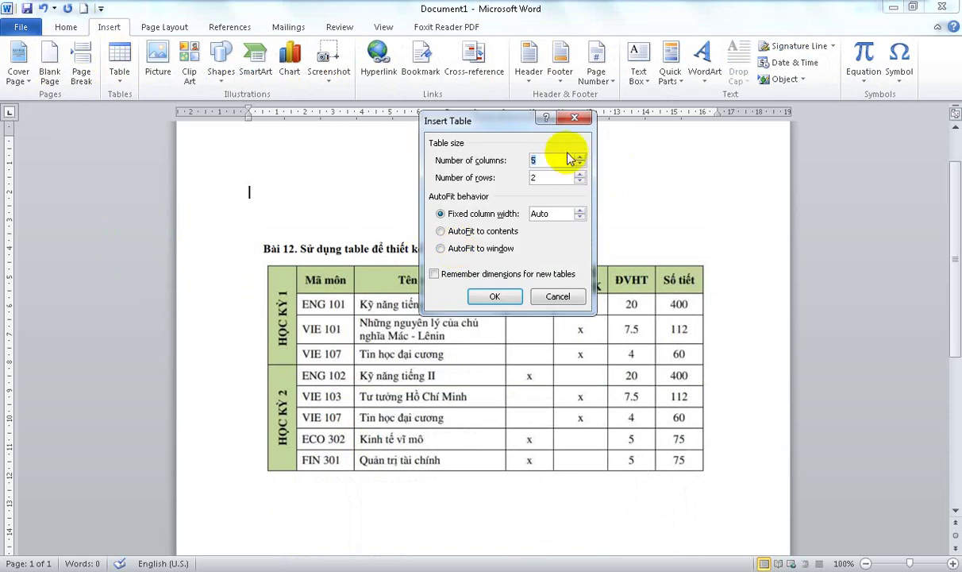
{"action": "type", "text": "7"}
{"action": "left_click", "coordinate": [543, 178]}
{"action": "type", "text": "9"}
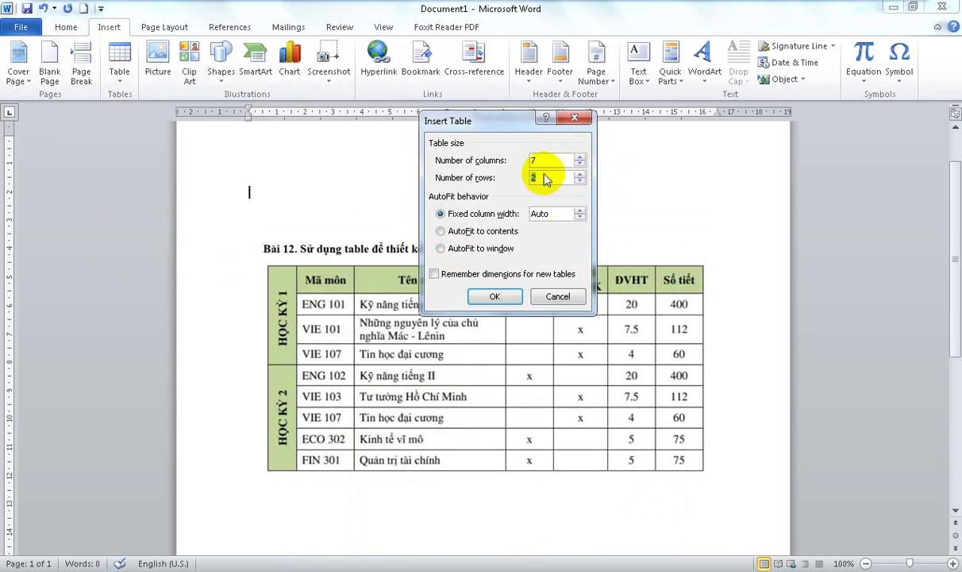
{"action": "left_click", "coordinate": [495, 296]}
{"action": "scroll", "coordinate": [508, 274], "scroll_direction": "down", "scroll_amount": 1}
- Merge first-column rows 1–4 into one cell and rows 5–9 into another
{"action": "scroll", "coordinate": [492, 220], "scroll_direction": "up", "scroll_amount": 1}
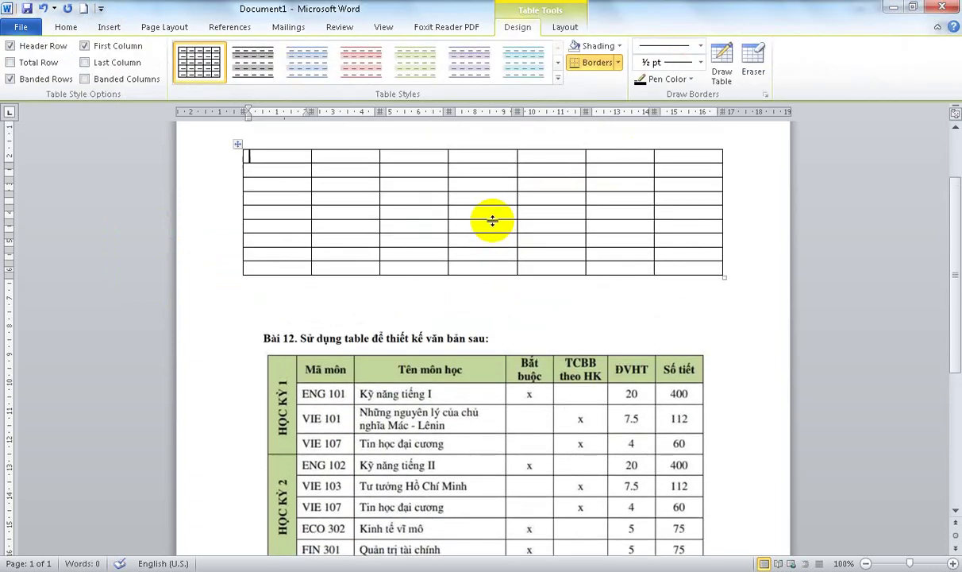
{"action": "scroll", "coordinate": [364, 421], "scroll_direction": "down", "scroll_amount": 1}
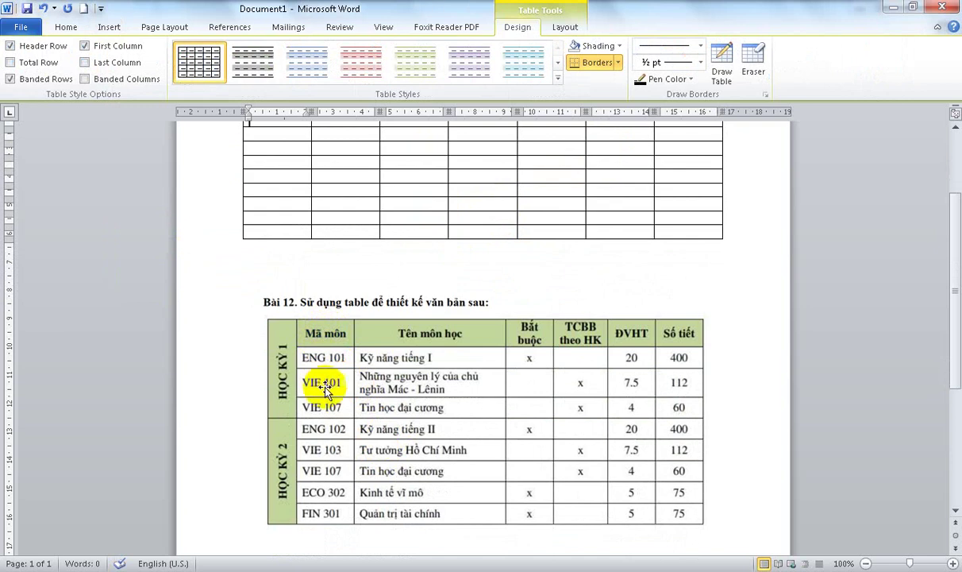
{"action": "scroll", "coordinate": [324, 409], "scroll_direction": "up", "scroll_amount": 1}
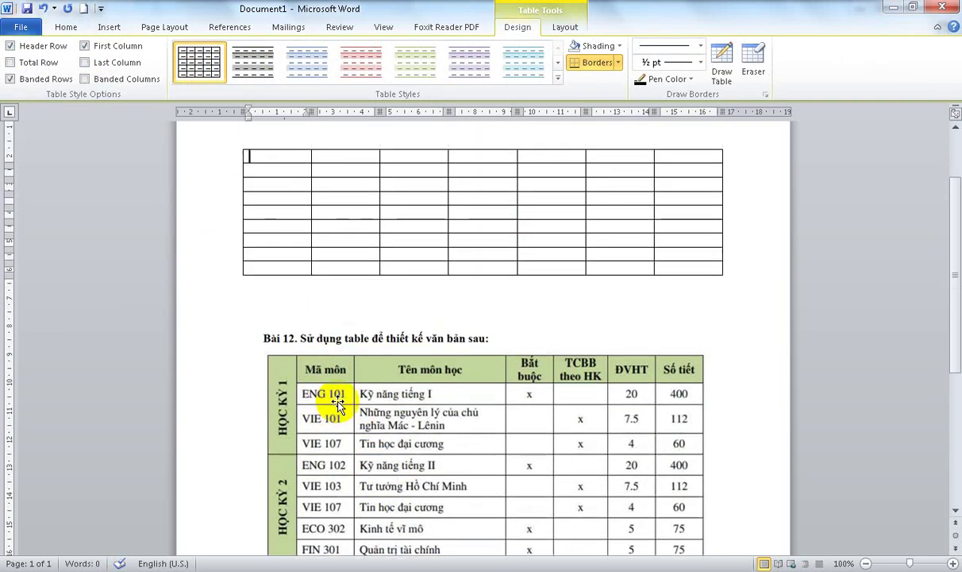
{"action": "left_click_drag", "start_coordinate": [276, 162], "coordinate": [279, 193]}
{"action": "right_click", "coordinate": [278, 194]}
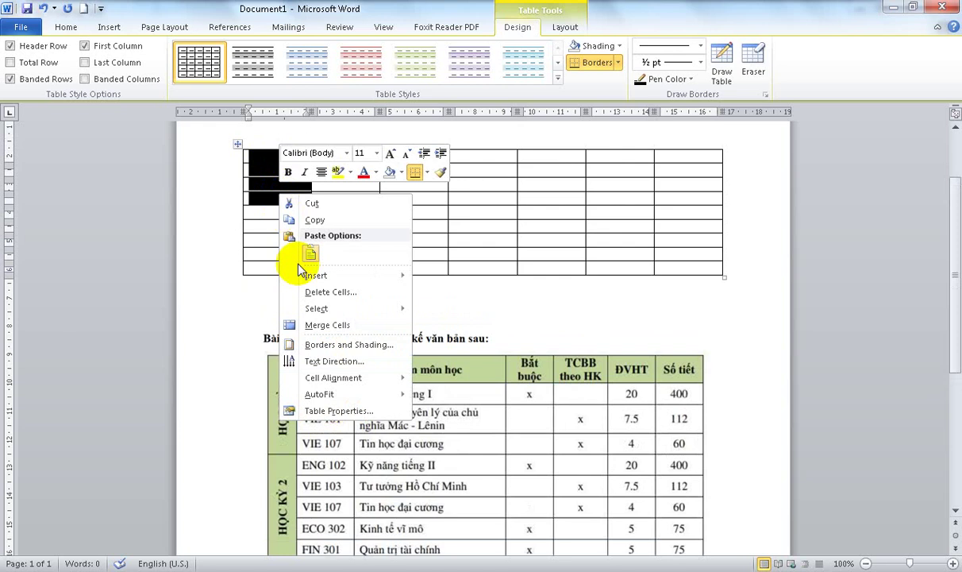
{"action": "left_click", "coordinate": [327, 324]}
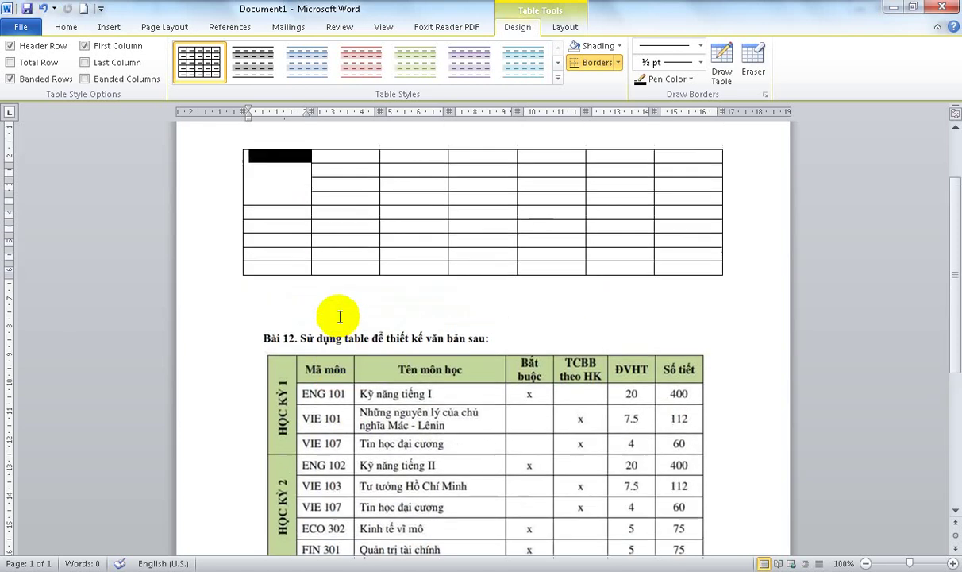
{"action": "left_click", "coordinate": [311, 284]}
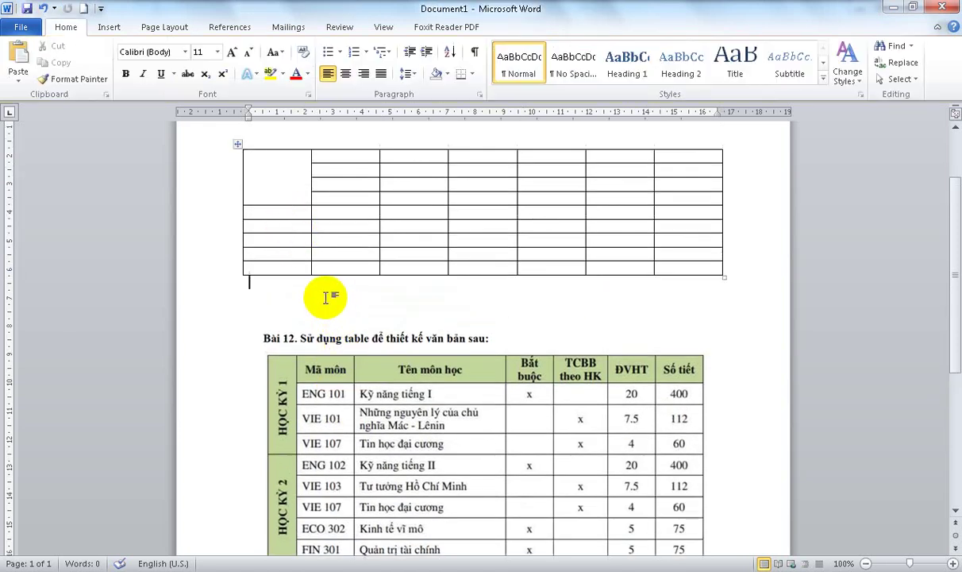
{"action": "left_click_drag", "start_coordinate": [286, 211], "coordinate": [288, 272]}
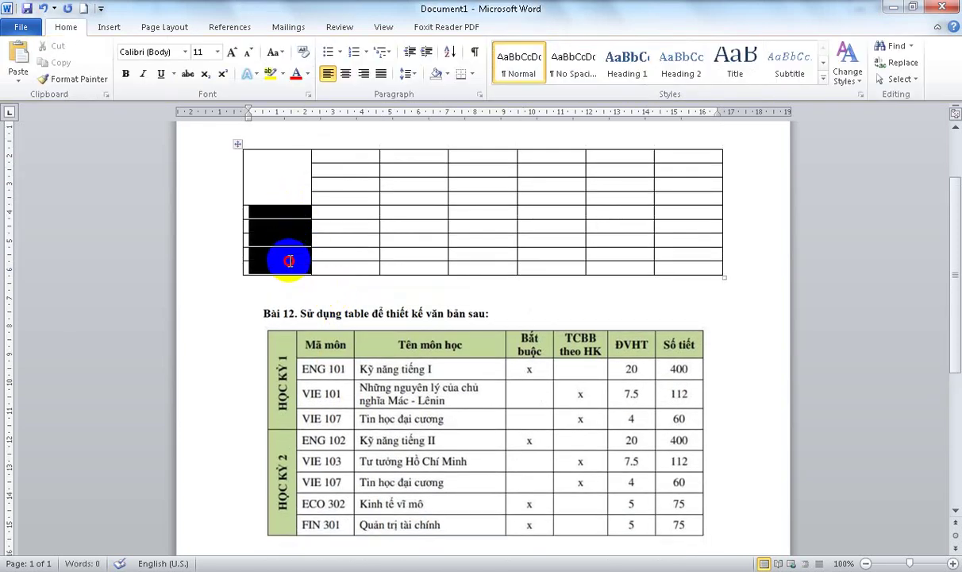
{"action": "right_click", "coordinate": [253, 256]}
{"action": "left_click", "coordinate": [347, 392]}
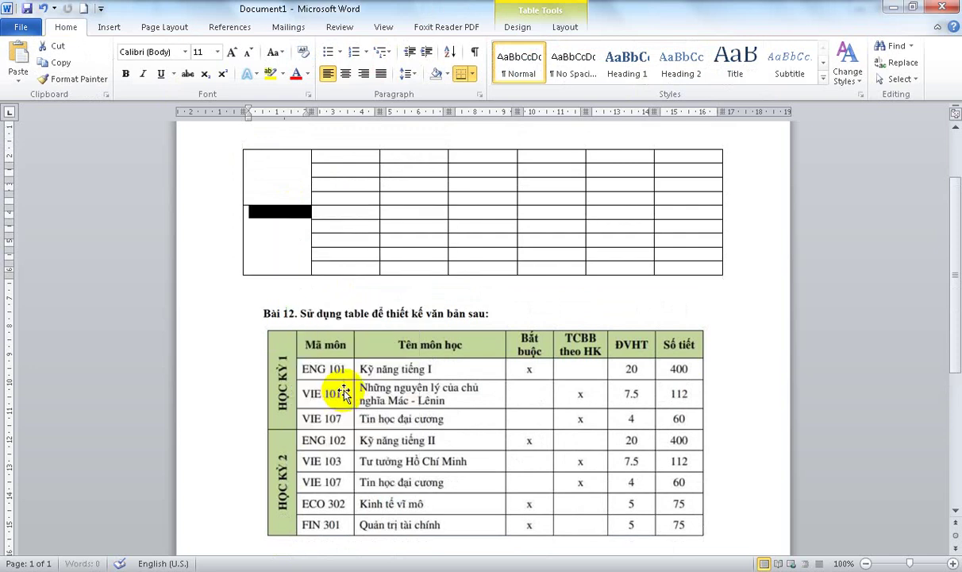
{"action": "left_click", "coordinate": [427, 316]}
- Narrow the merged first column by moving its ruler marker to the left
{"action": "scroll", "coordinate": [427, 316], "scroll_direction": "up", "scroll_amount": 2}
{"action": "scroll", "coordinate": [429, 333], "scroll_direction": "down", "scroll_amount": 1}
{"action": "scroll", "coordinate": [429, 258], "scroll_direction": "down", "scroll_amount": 1}
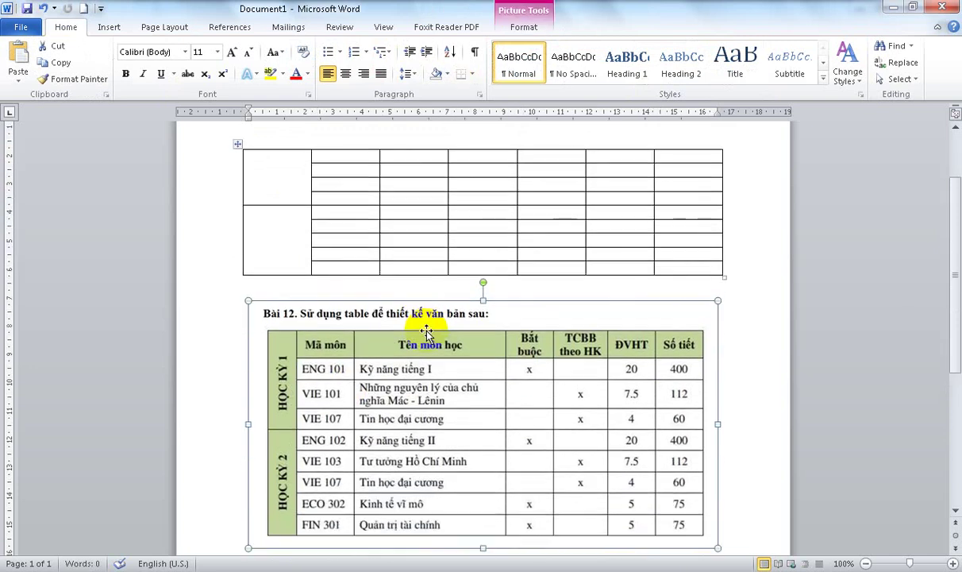
{"action": "scroll", "coordinate": [298, 119], "scroll_direction": "up", "scroll_amount": 2}
{"action": "left_click", "coordinate": [278, 245]}
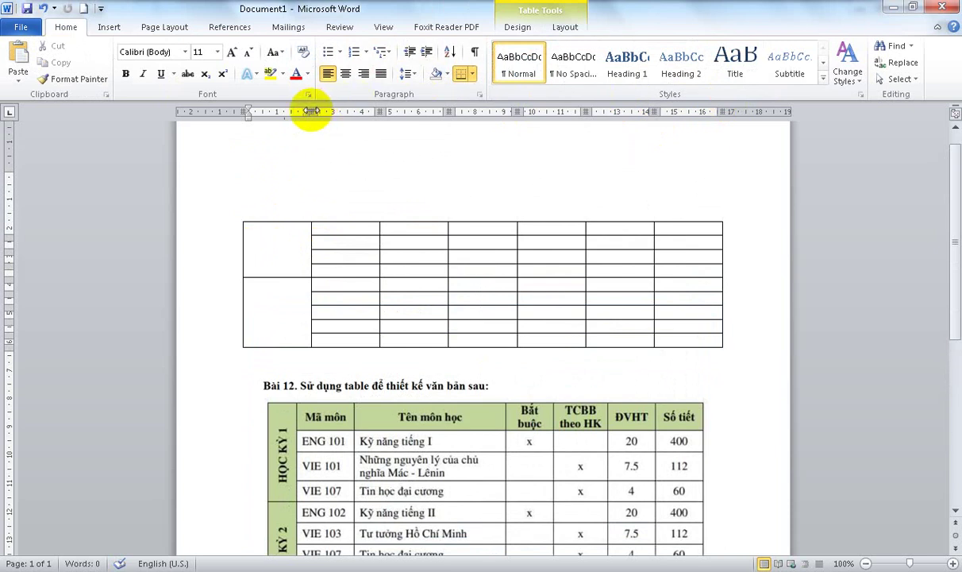
{"action": "left_click_drag", "start_coordinate": [312, 112], "coordinate": [277, 119]}
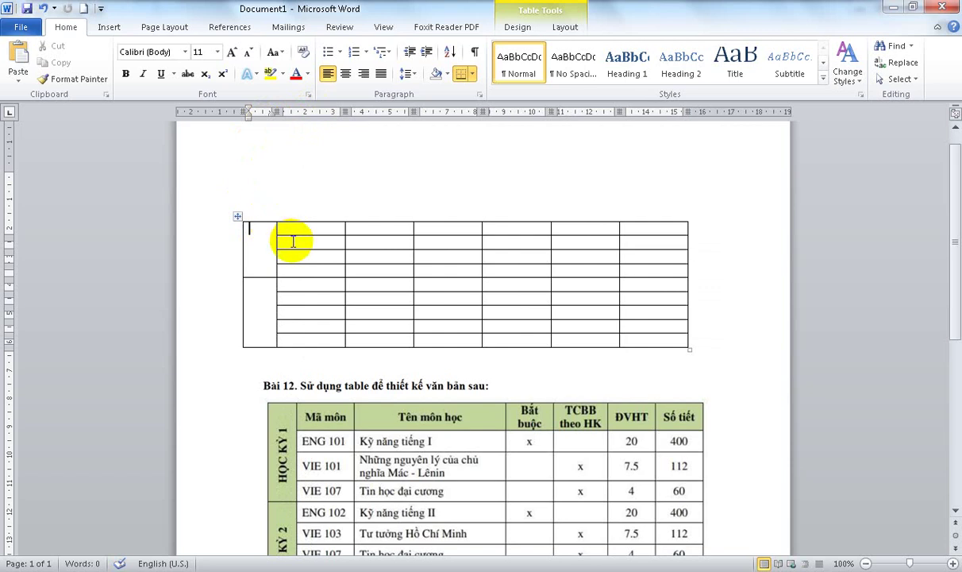
{"action": "scroll", "coordinate": [393, 294], "scroll_direction": "down", "scroll_amount": 3}
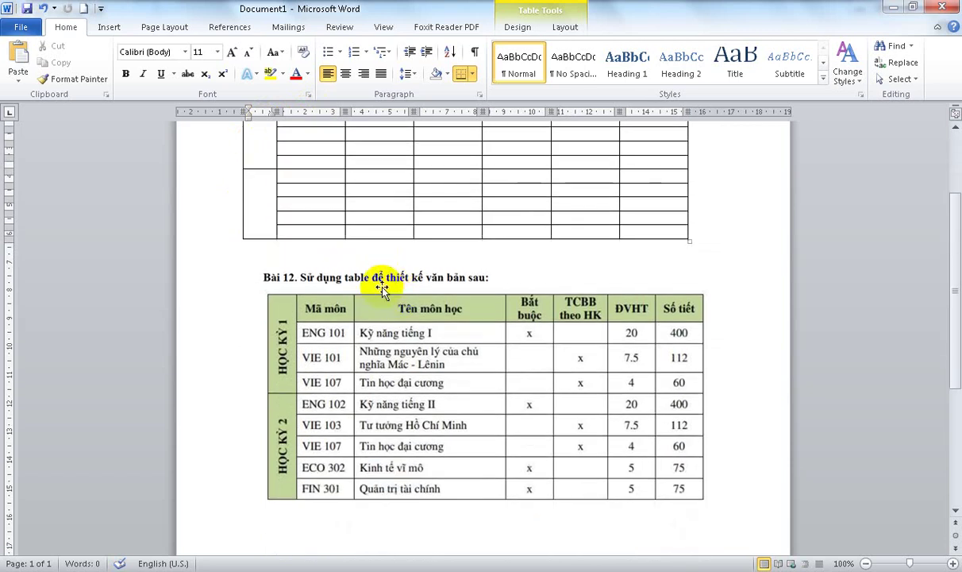
- Type 'HỌC KỲ 1' and 'HỌC KỲ 2' into the two merged first-column cells
{"action": "scroll", "coordinate": [382, 291], "scroll_direction": "up", "scroll_amount": 1}
{"action": "type", "text": "HỌC KỲ 1"}
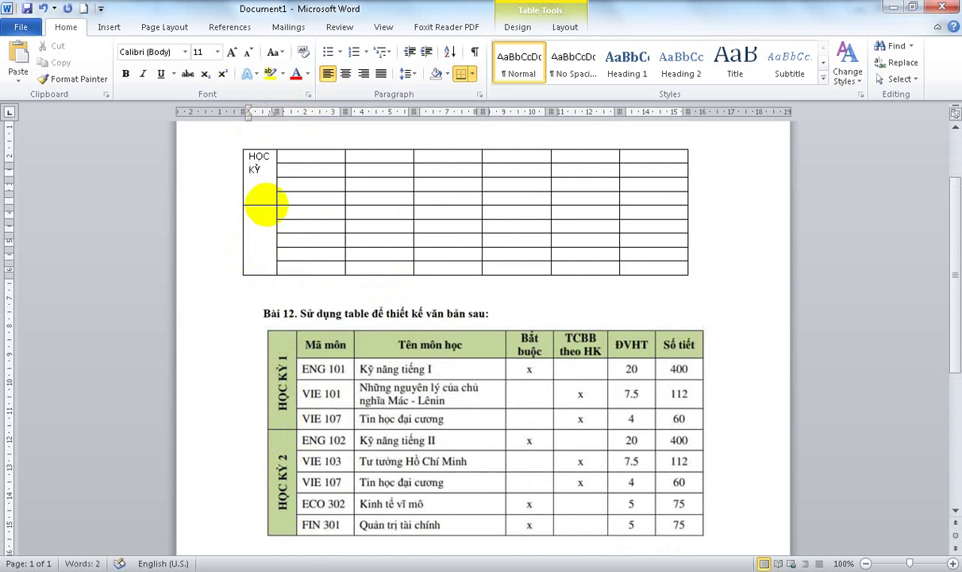
{"action": "left_click", "coordinate": [258, 227]}
{"action": "type", "text": "HỌC KỲ 2"}
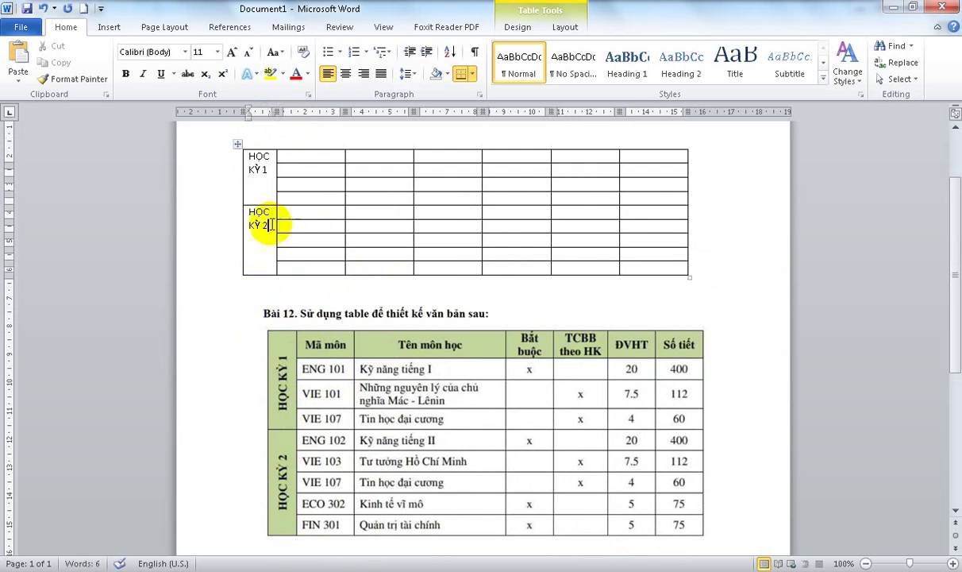
{"action": "left_click_drag", "start_coordinate": [266, 225], "coordinate": [253, 155]}
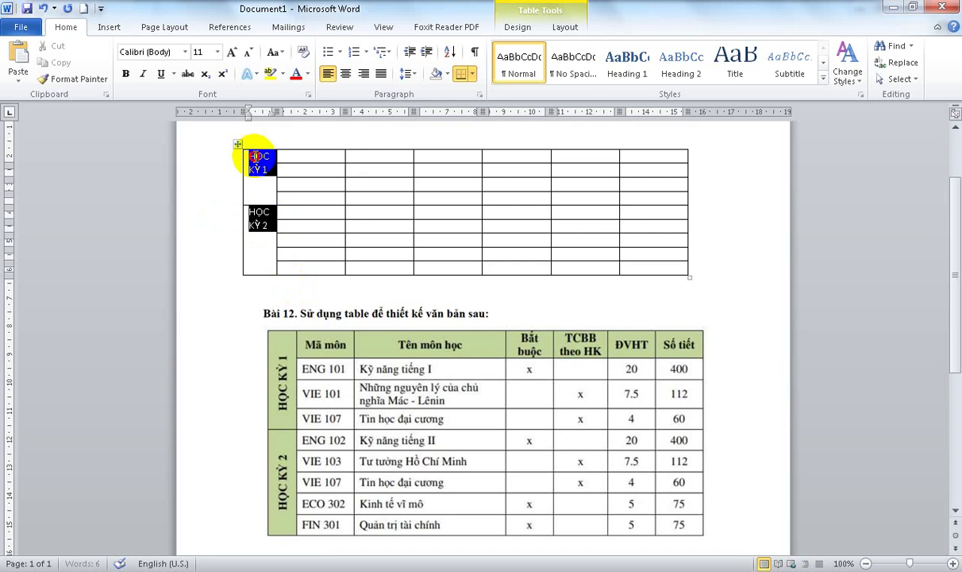
- Make both HỌC KỲ labels bold with bottom-to-top vertical text direction
{"action": "left_click", "coordinate": [126, 73]}
{"action": "right_click", "coordinate": [260, 166]}
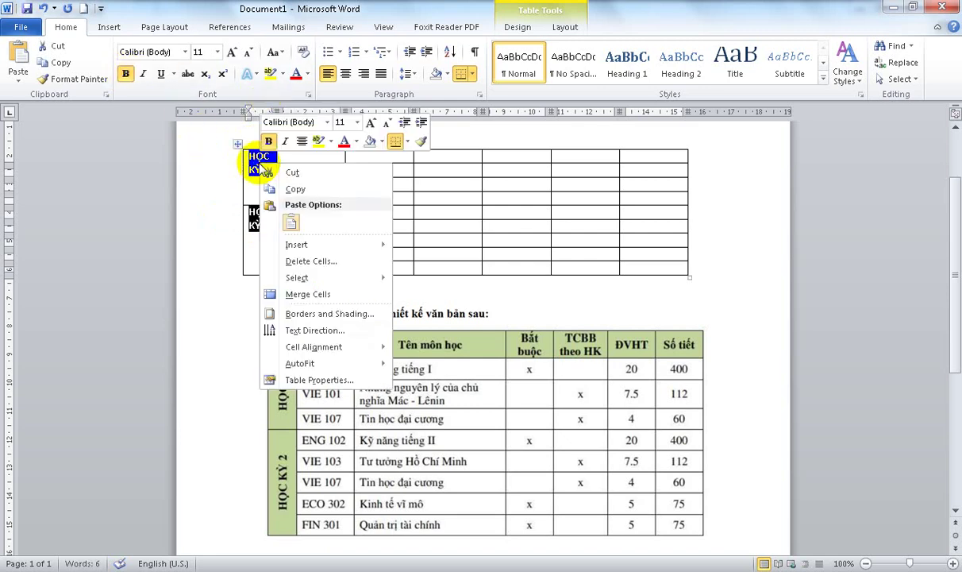
{"action": "left_click", "coordinate": [350, 330]}
{"action": "left_click", "coordinate": [400, 269]}
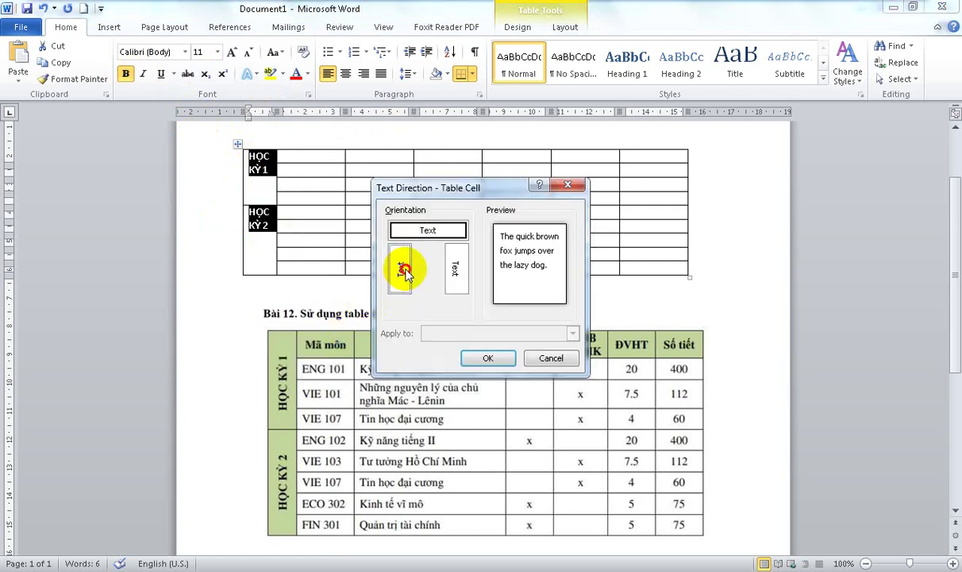
{"action": "left_click", "coordinate": [487, 357]}
{"action": "left_click", "coordinate": [382, 240]}
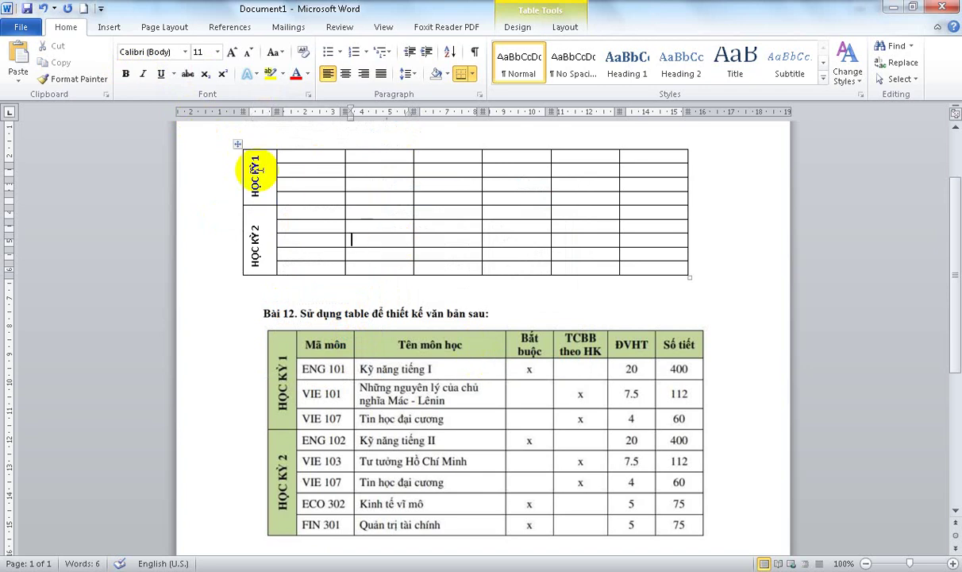
- Select the first-column HỌC KỲ cells and bring up the Shading colour list
{"action": "left_click_drag", "start_coordinate": [247, 155], "coordinate": [270, 278]}
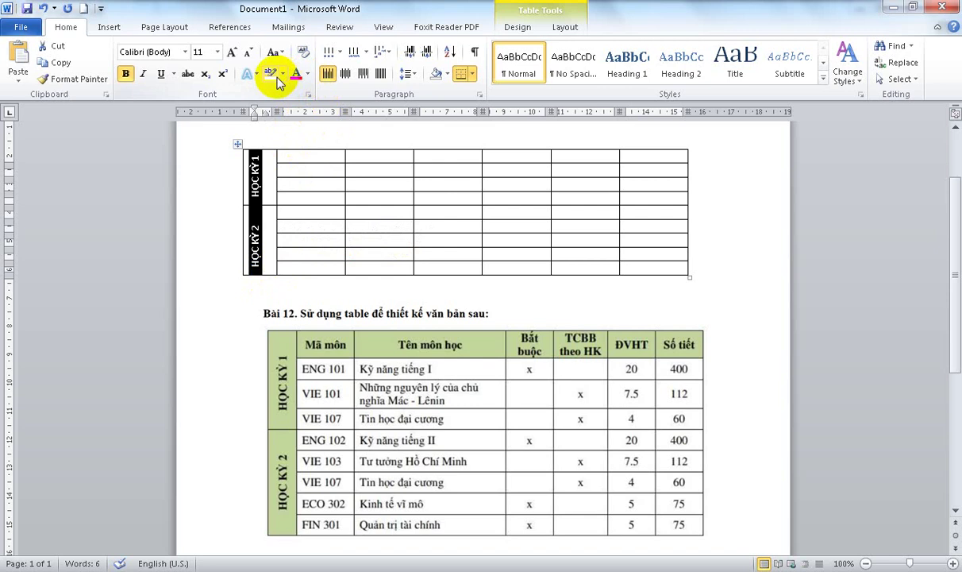
{"action": "left_click_drag", "start_coordinate": [261, 151], "coordinate": [268, 162]}
{"action": "right_click", "coordinate": [268, 161]}
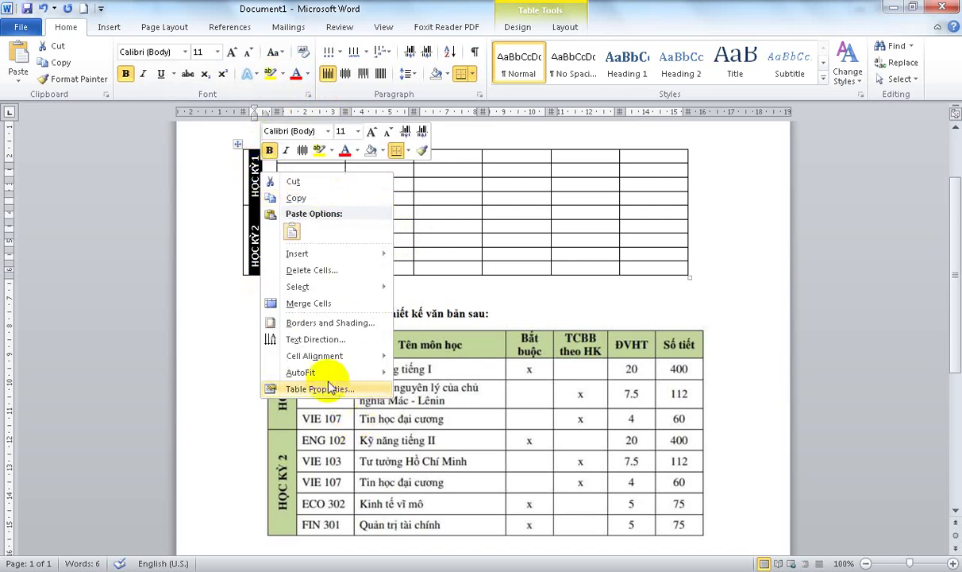
{"action": "left_click", "coordinate": [208, 296]}
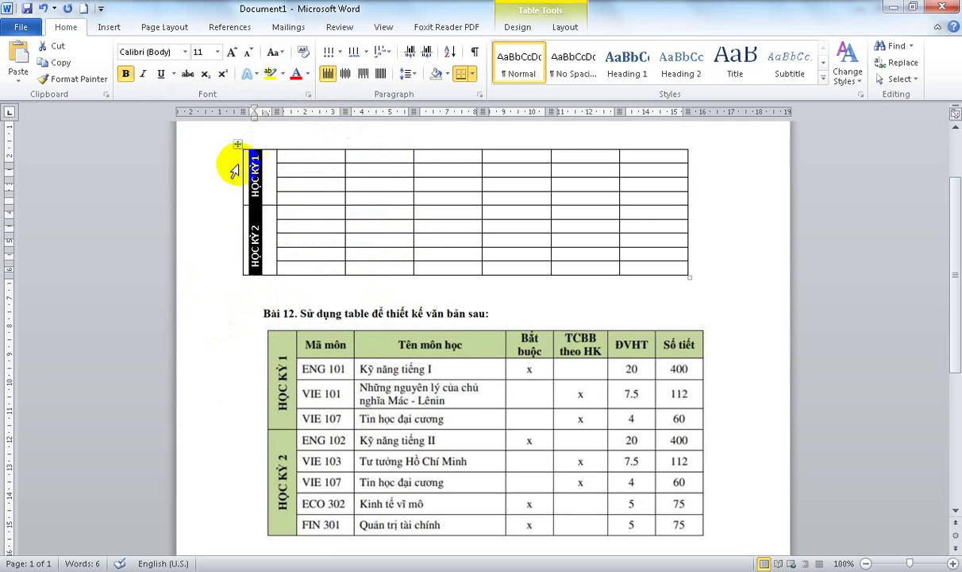
{"action": "left_click", "coordinate": [449, 74]}
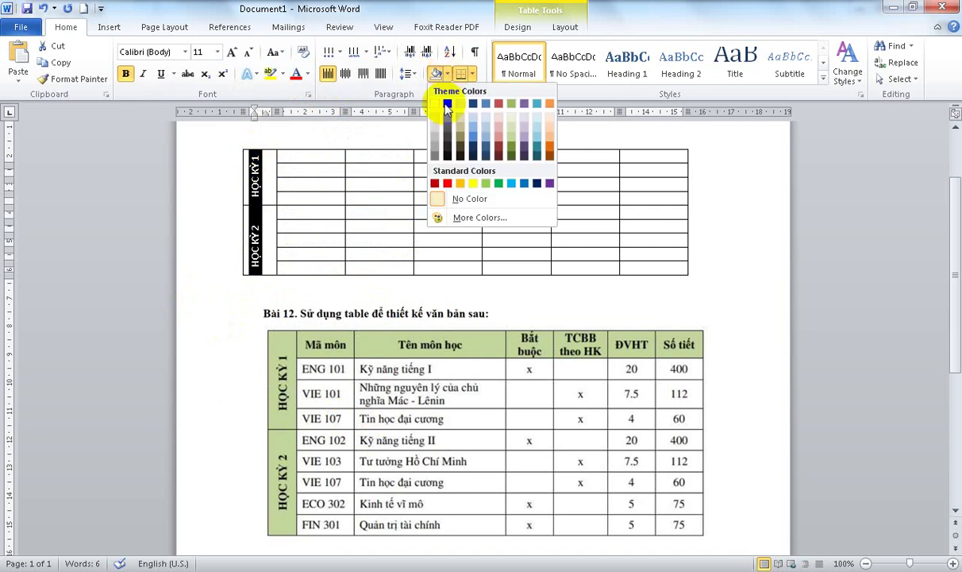
- Shade the first column green and try shading the header row, briefly in light purple
{"action": "left_click", "coordinate": [487, 188]}
{"action": "left_click", "coordinate": [332, 170]}
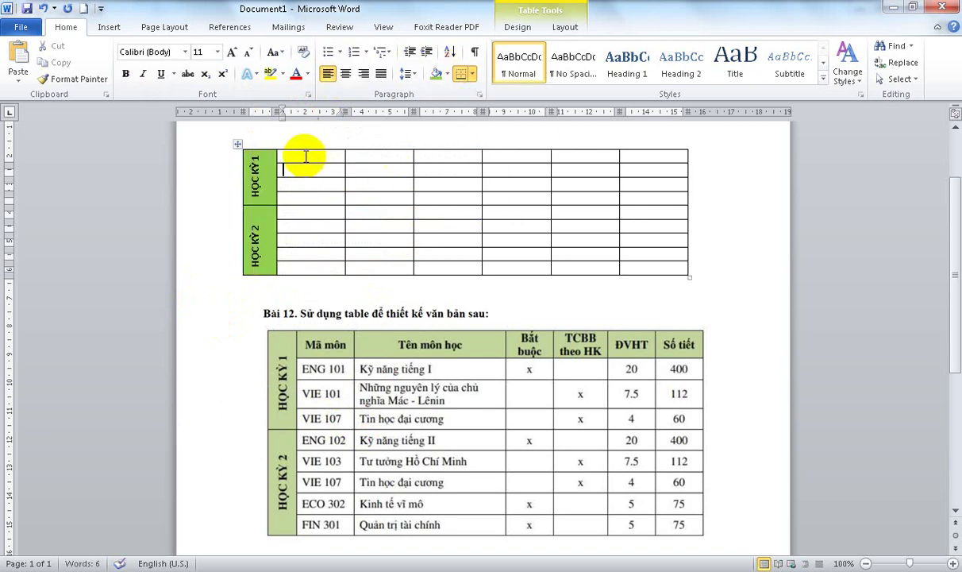
{"action": "left_click_drag", "start_coordinate": [282, 155], "coordinate": [677, 154]}
{"action": "left_click", "coordinate": [437, 75]}
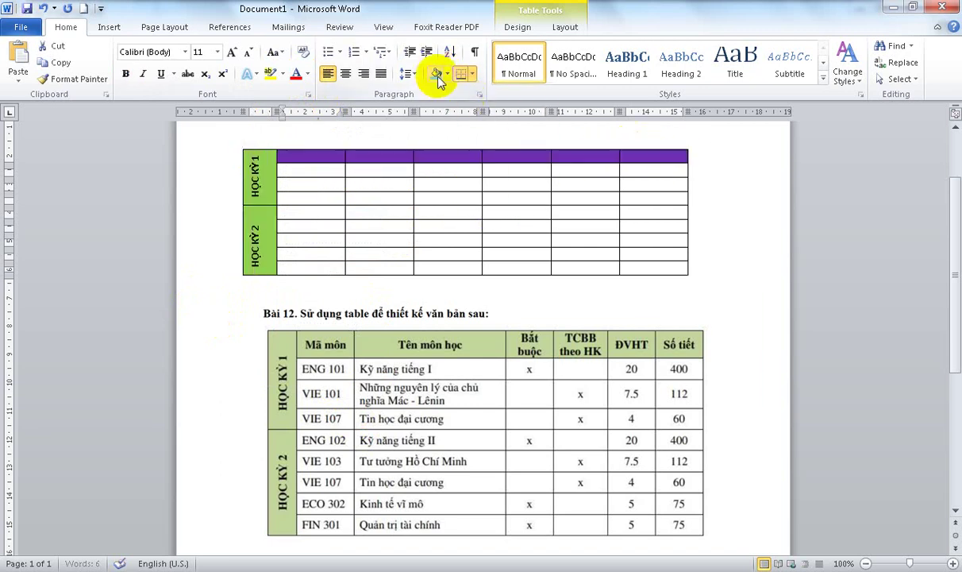
{"action": "left_click", "coordinate": [447, 74]}
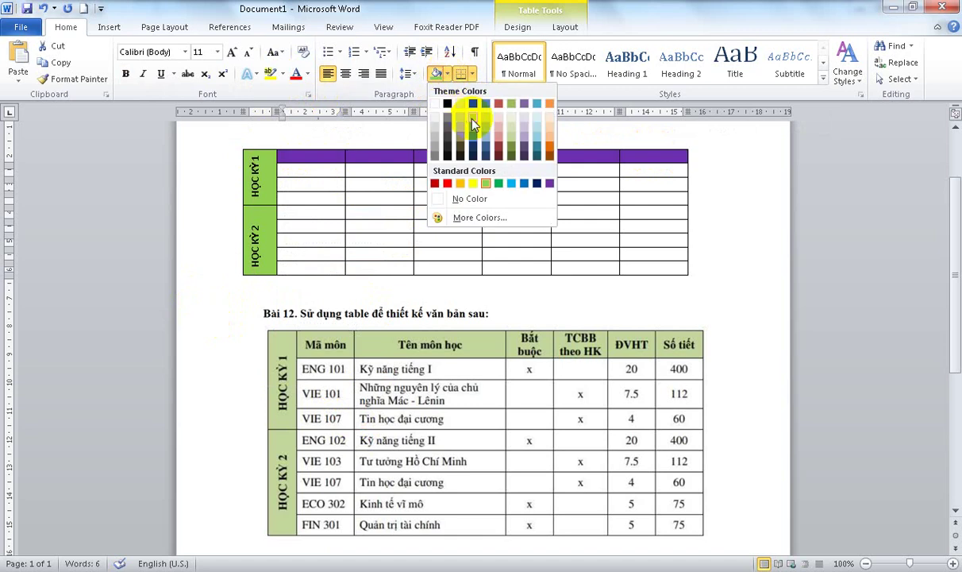
{"action": "left_click", "coordinate": [524, 126]}
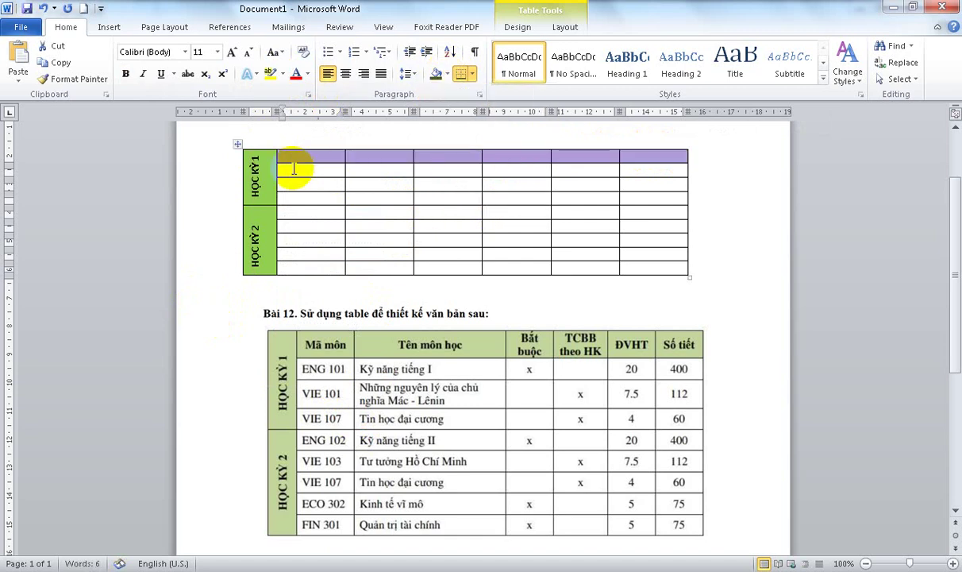
- Apply light green shading to both the first column and the header row
{"action": "left_click_drag", "start_coordinate": [237, 148], "coordinate": [254, 264]}
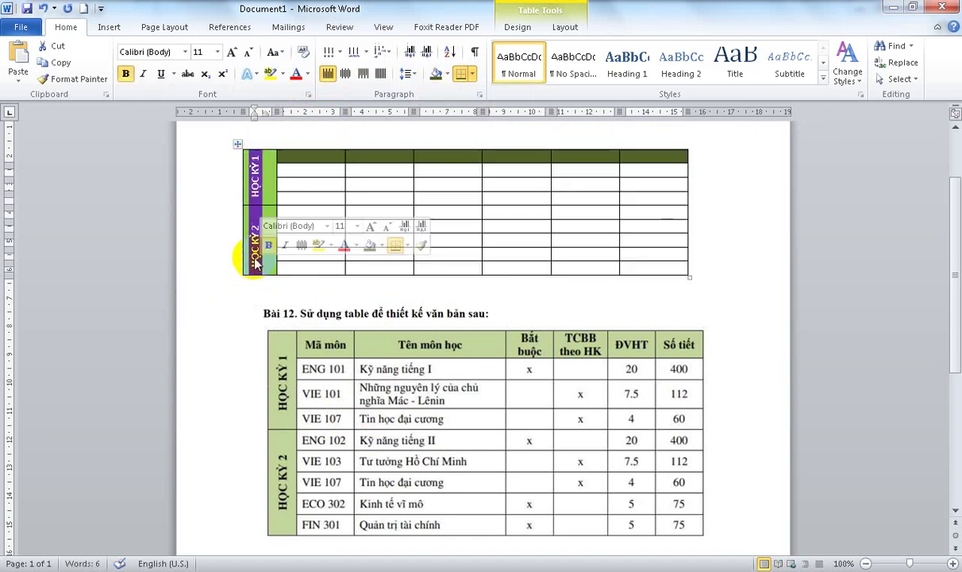
{"action": "left_click", "coordinate": [449, 75]}
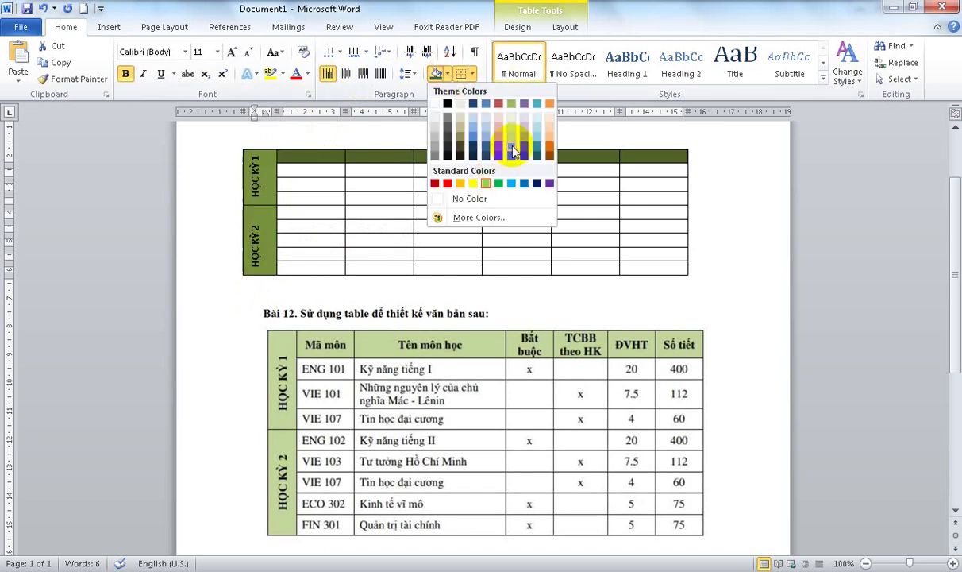
{"action": "left_click", "coordinate": [515, 151]}
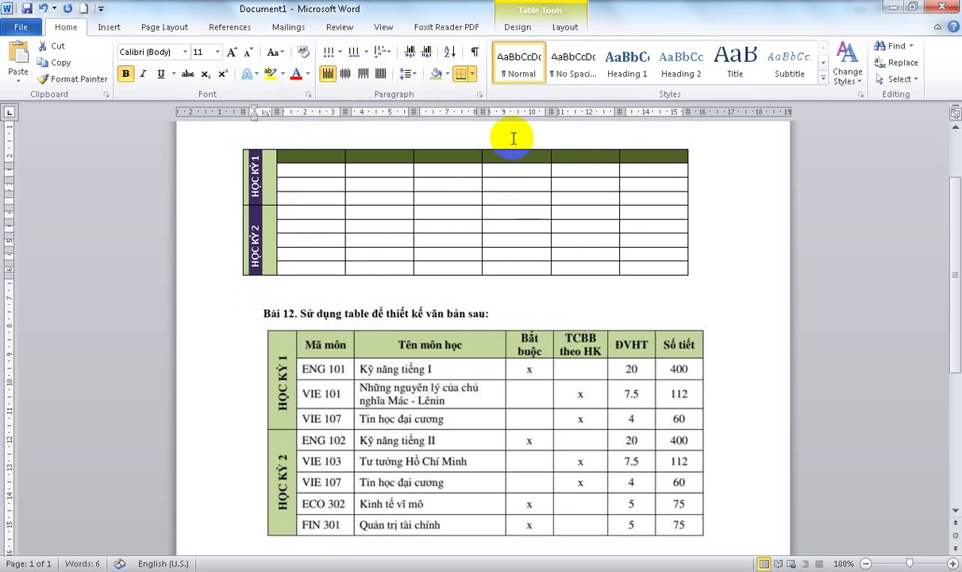
{"action": "left_click_drag", "start_coordinate": [306, 155], "coordinate": [656, 152]}
{"action": "left_click", "coordinate": [437, 77]}
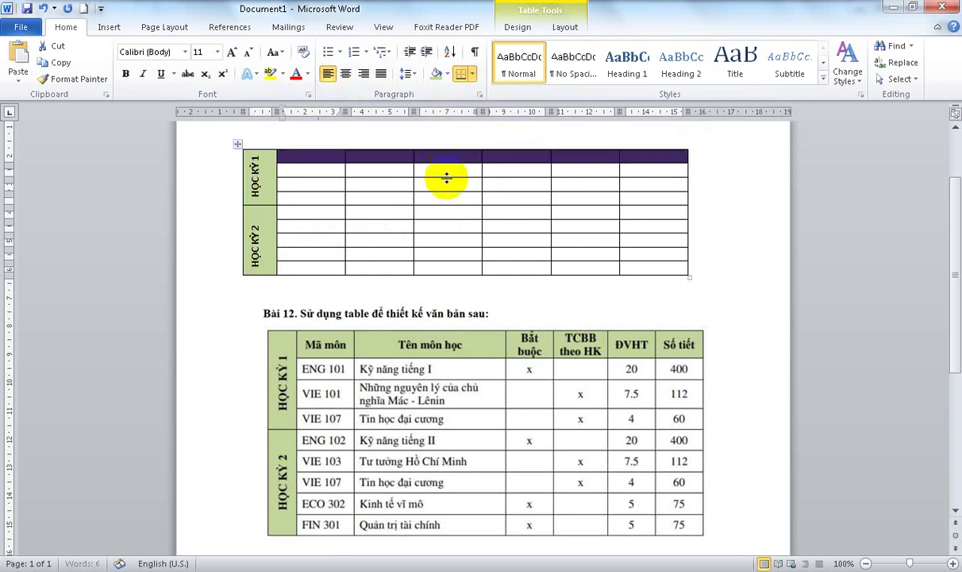
{"action": "left_click", "coordinate": [498, 195]}
- Centre the text in the header row cells
{"action": "scroll", "coordinate": [436, 210], "scroll_direction": "down", "scroll_amount": 1}
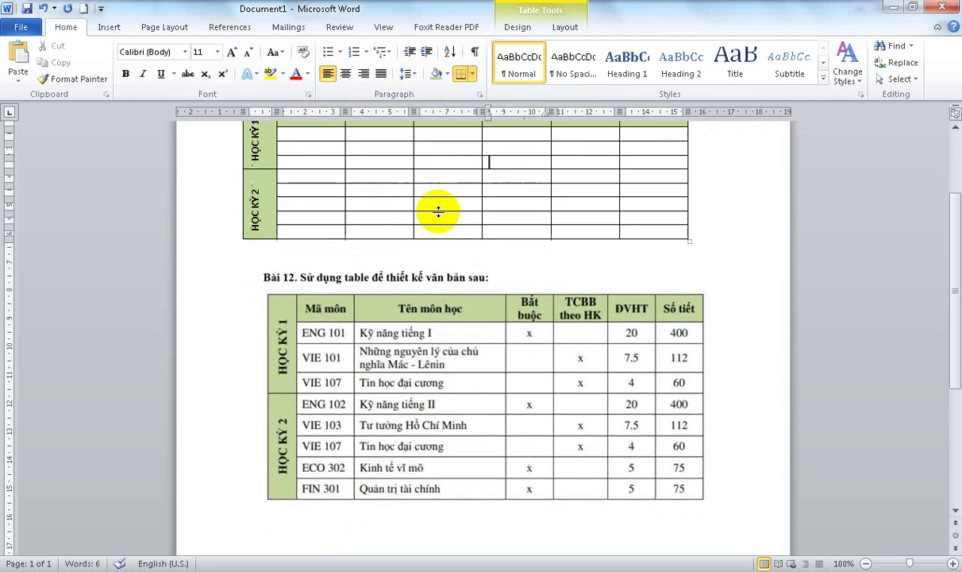
{"action": "scroll", "coordinate": [563, 316], "scroll_direction": "up", "scroll_amount": 1}
{"action": "left_click", "coordinate": [325, 155]}
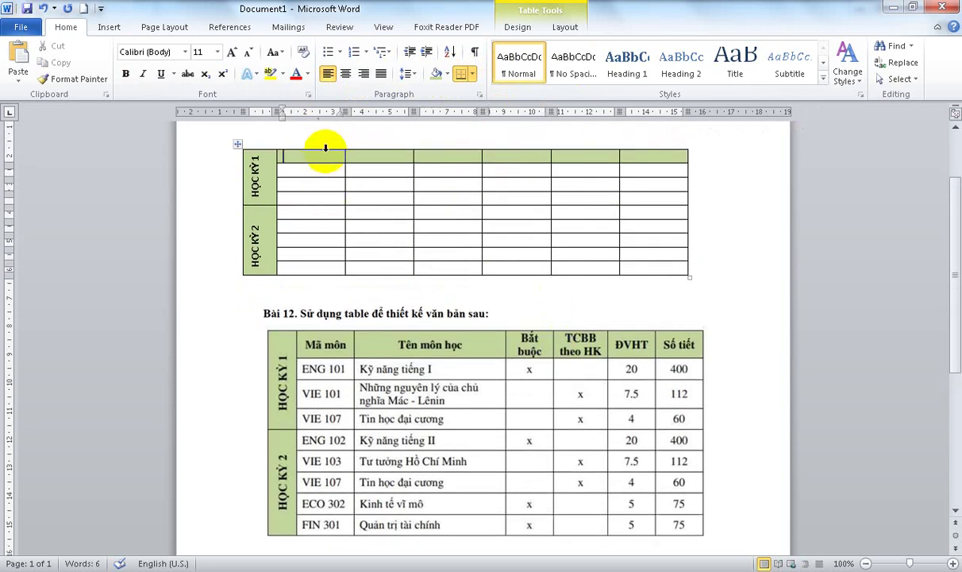
{"action": "left_click_drag", "start_coordinate": [308, 155], "coordinate": [638, 155]}
{"action": "left_click", "coordinate": [346, 73]}
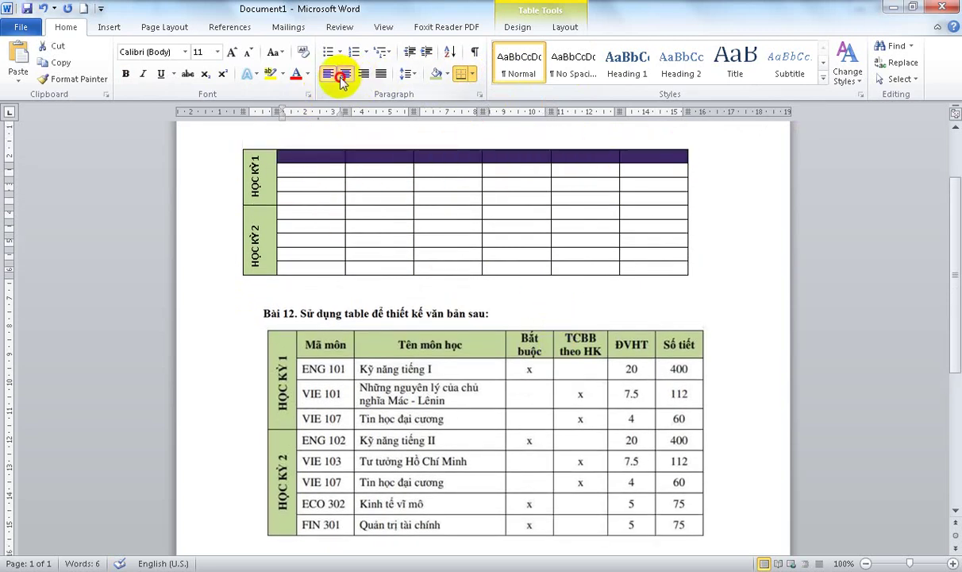
- Add 'ọc' to the first header cell's heading to complete its wording
{"action": "left_click", "coordinate": [321, 163]}
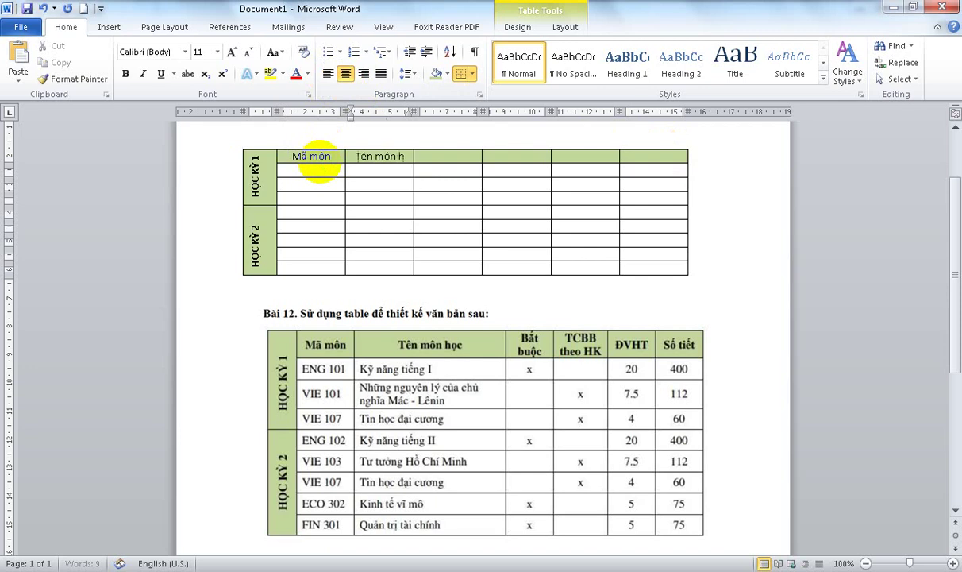
{"action": "type", "text": "ọc"}
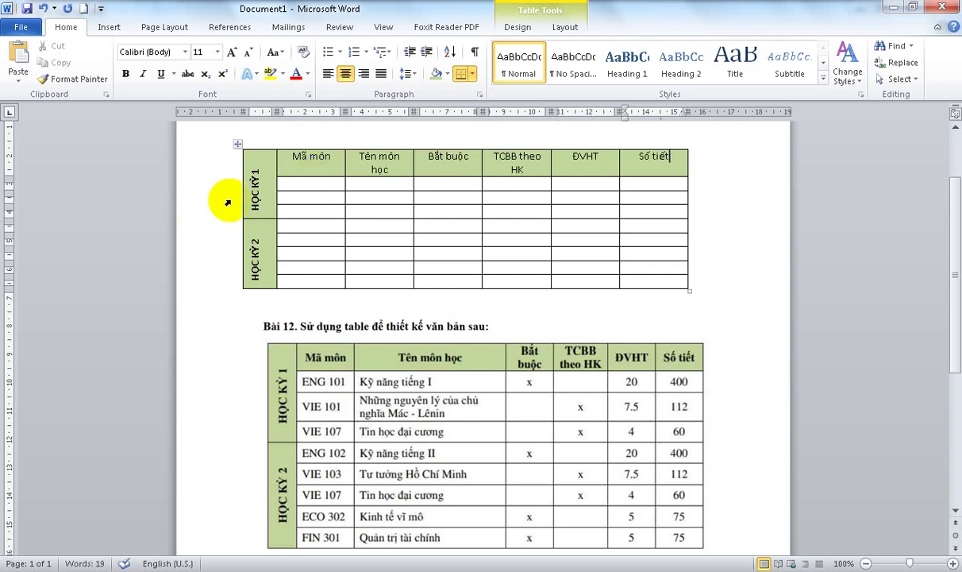
- Make the header row (Mã môn to Số tiết) bold with Align Center cell alignment
{"action": "left_click_drag", "start_coordinate": [232, 151], "coordinate": [715, 151]}
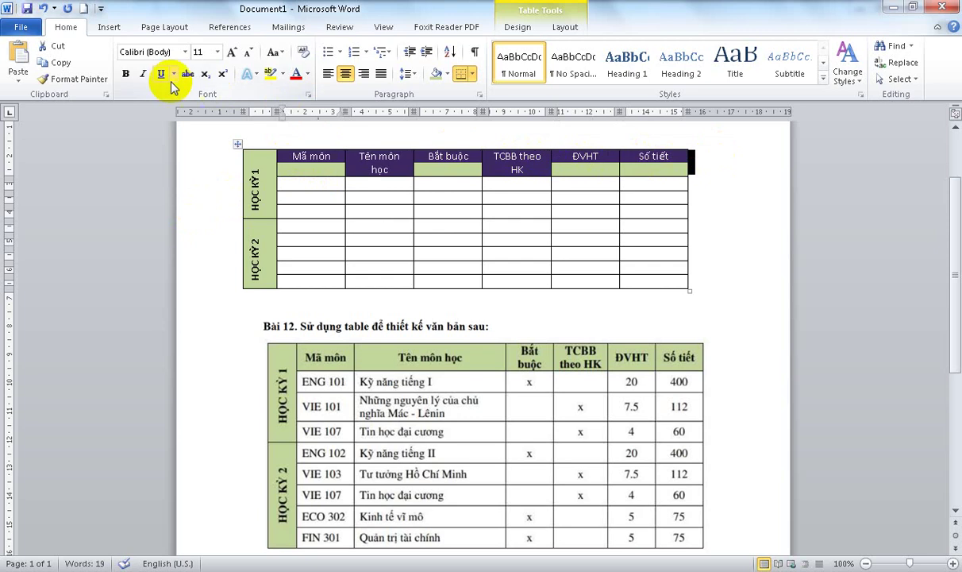
{"action": "left_click", "coordinate": [126, 74]}
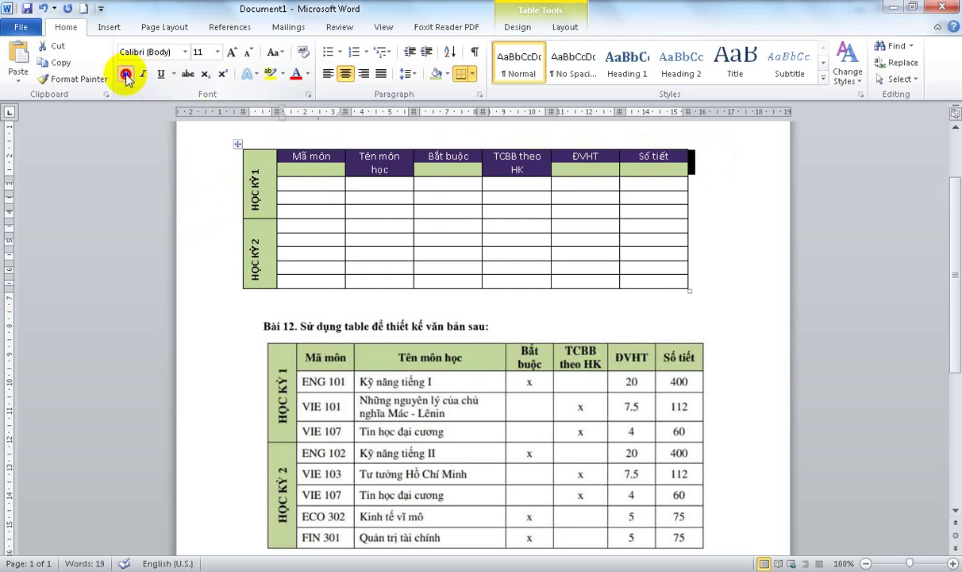
{"action": "right_click", "coordinate": [378, 172]}
{"action": "mouse_move", "coordinate": [429, 349]}
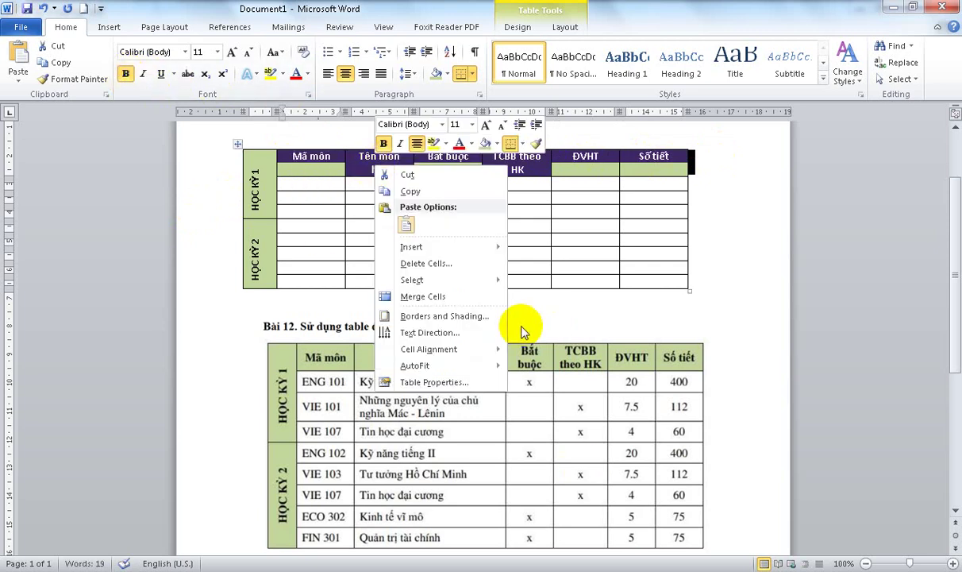
{"action": "left_click", "coordinate": [530, 365]}
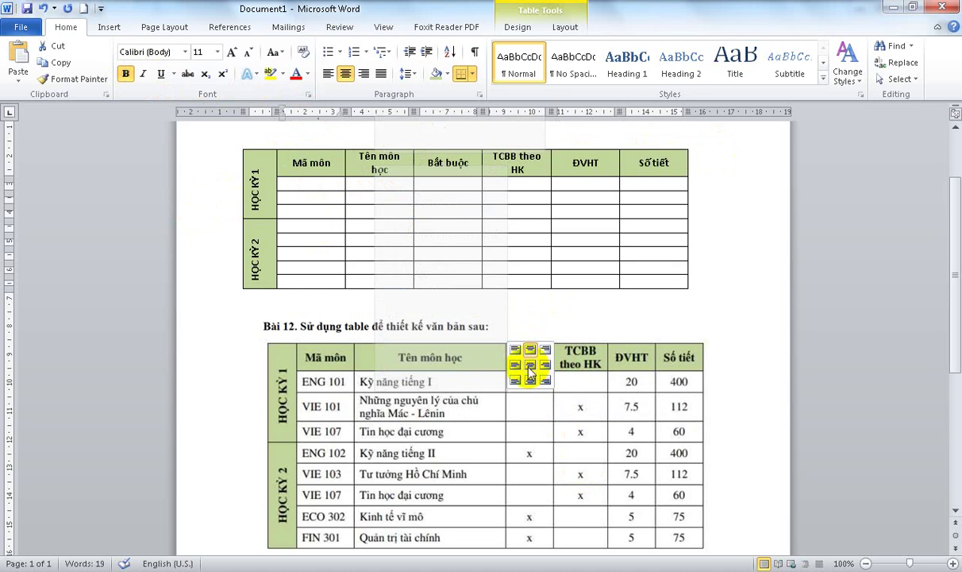
{"action": "left_click", "coordinate": [529, 369]}
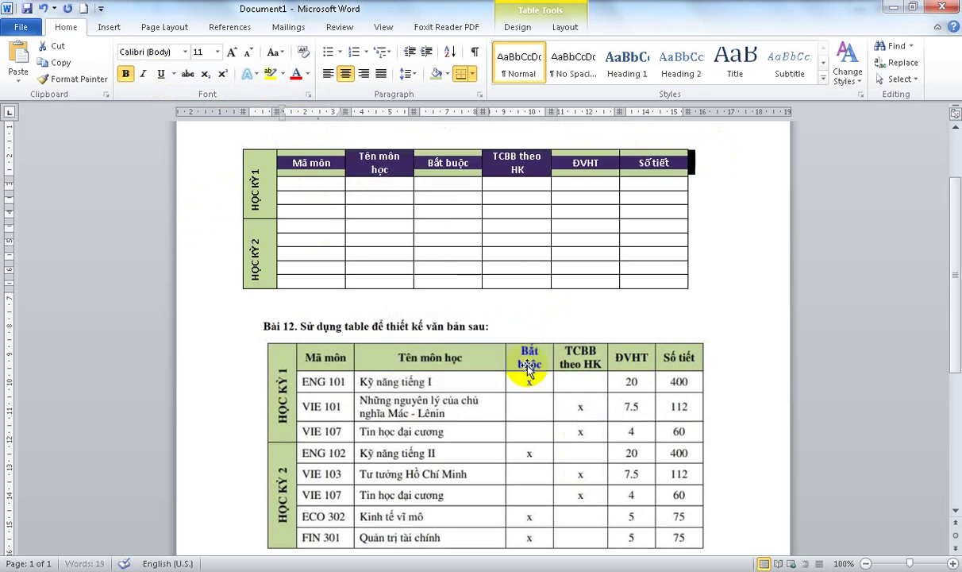
{"action": "left_click", "coordinate": [503, 268]}
{"action": "scroll", "coordinate": [508, 272], "scroll_direction": "down", "scroll_amount": 2}
{"action": "scroll", "coordinate": [508, 272], "scroll_direction": "up", "scroll_amount": 2}
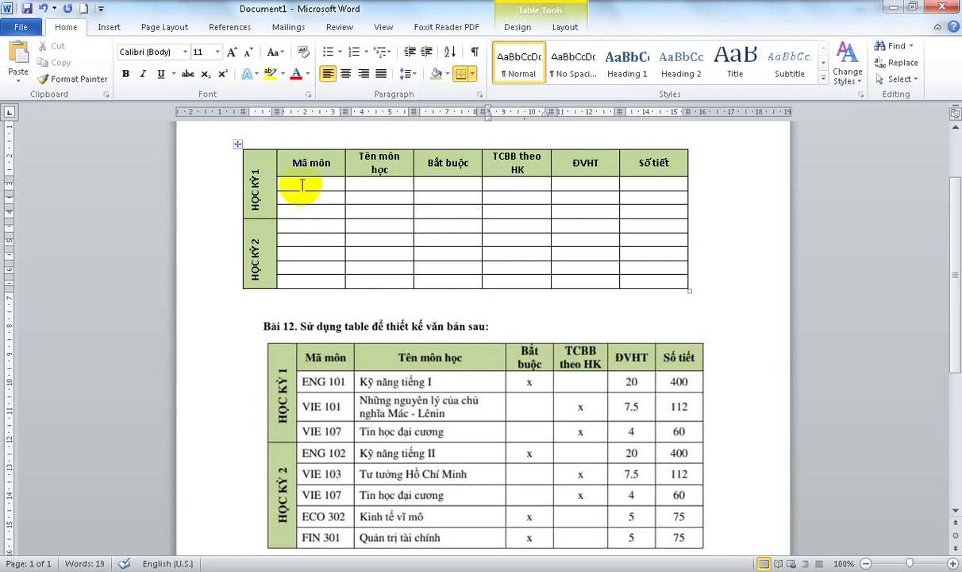
- Give the body rows dashed inside borders in Borders and Shading, keeping the outer border solid
{"action": "left_click_drag", "start_coordinate": [302, 186], "coordinate": [647, 281]}
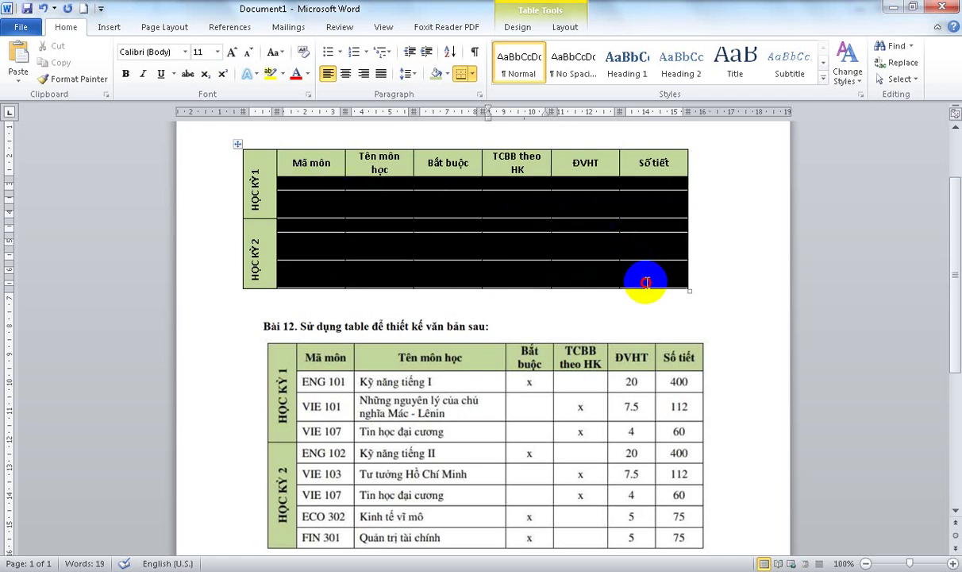
{"action": "right_click", "coordinate": [453, 240]}
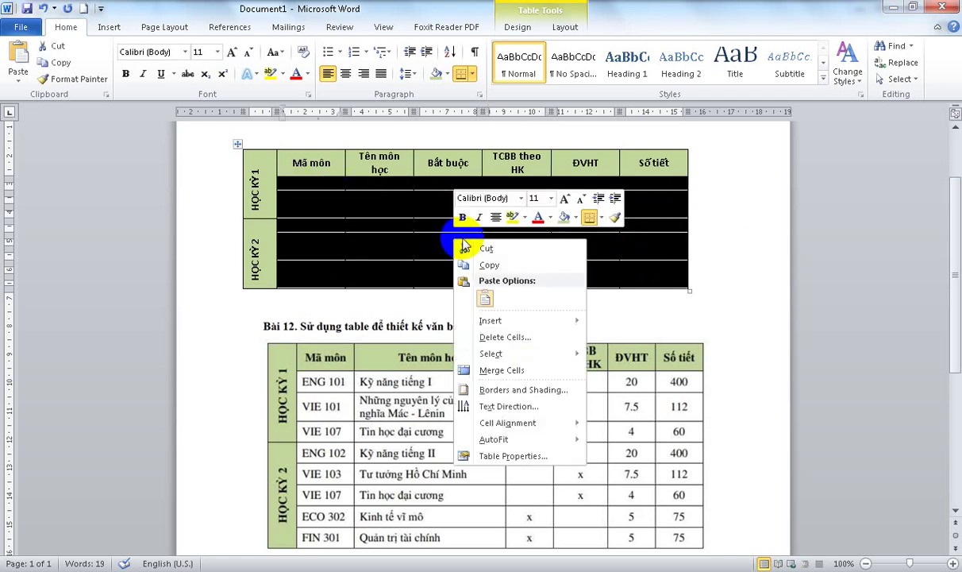
{"action": "left_click", "coordinate": [522, 455]}
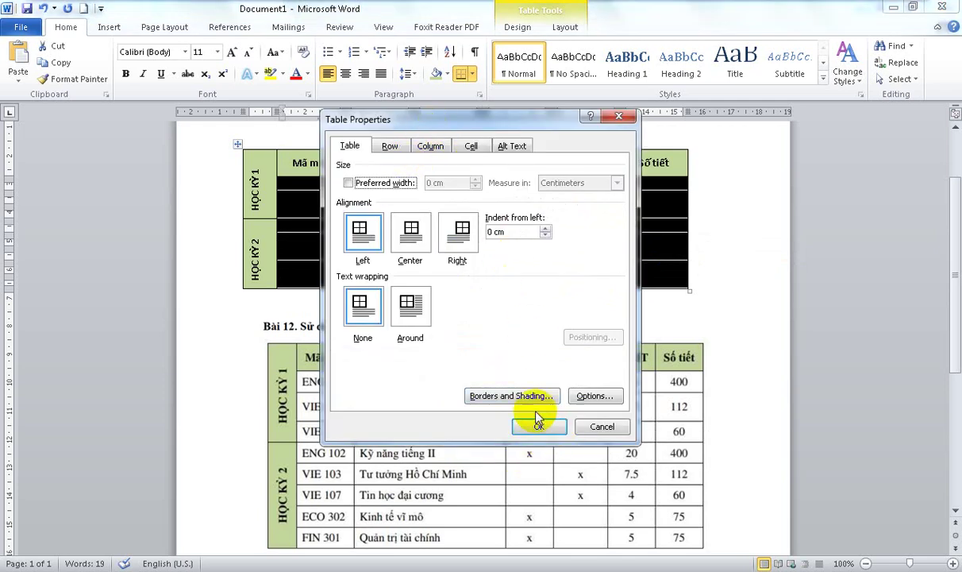
{"action": "left_click", "coordinate": [485, 396]}
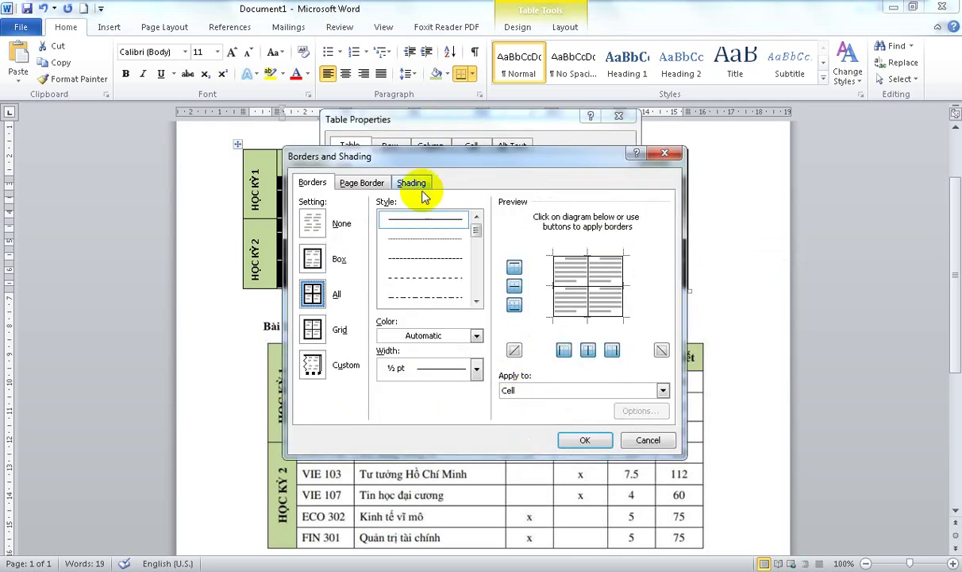
{"action": "left_click", "coordinate": [427, 259]}
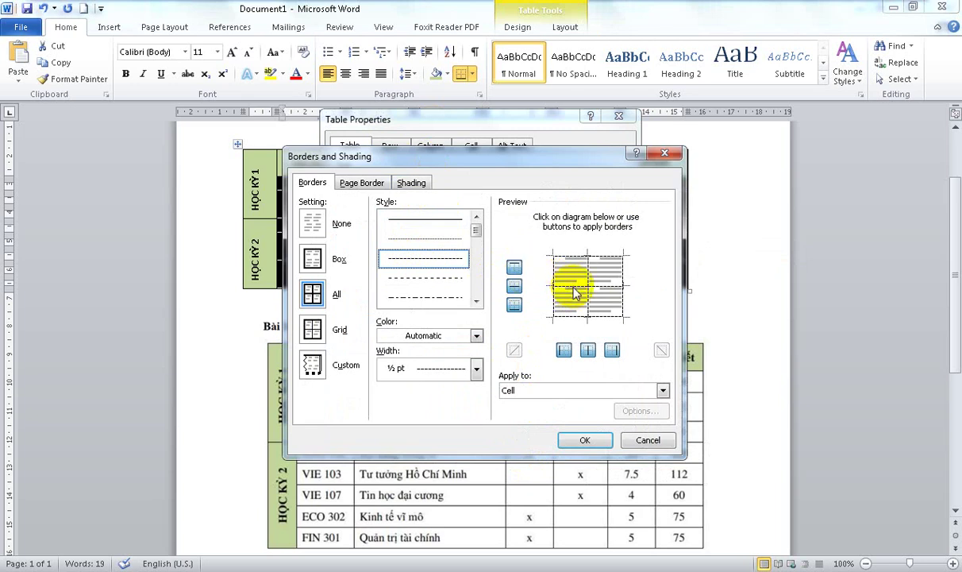
{"action": "left_click", "coordinate": [430, 222]}
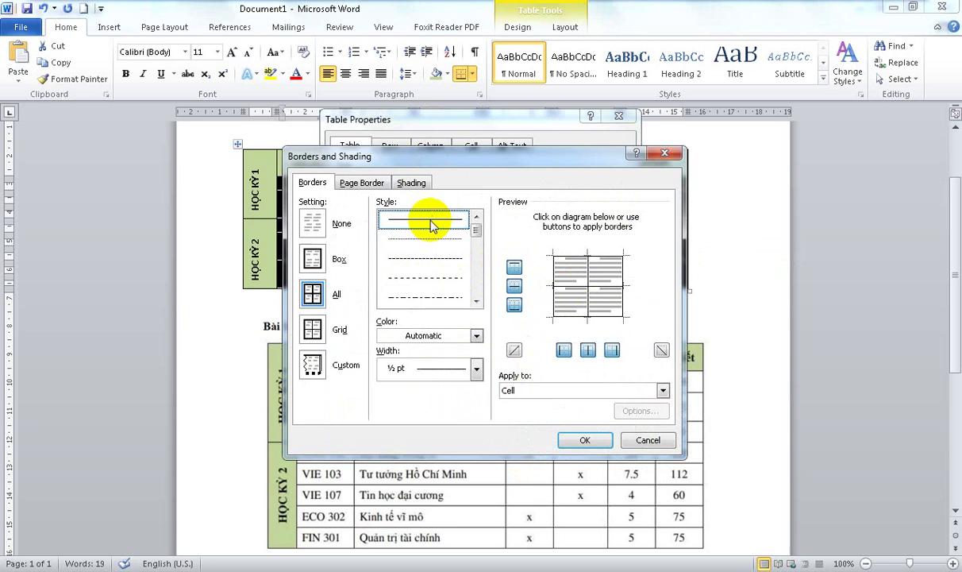
{"action": "left_click", "coordinate": [578, 283]}
{"action": "left_click", "coordinate": [445, 260]}
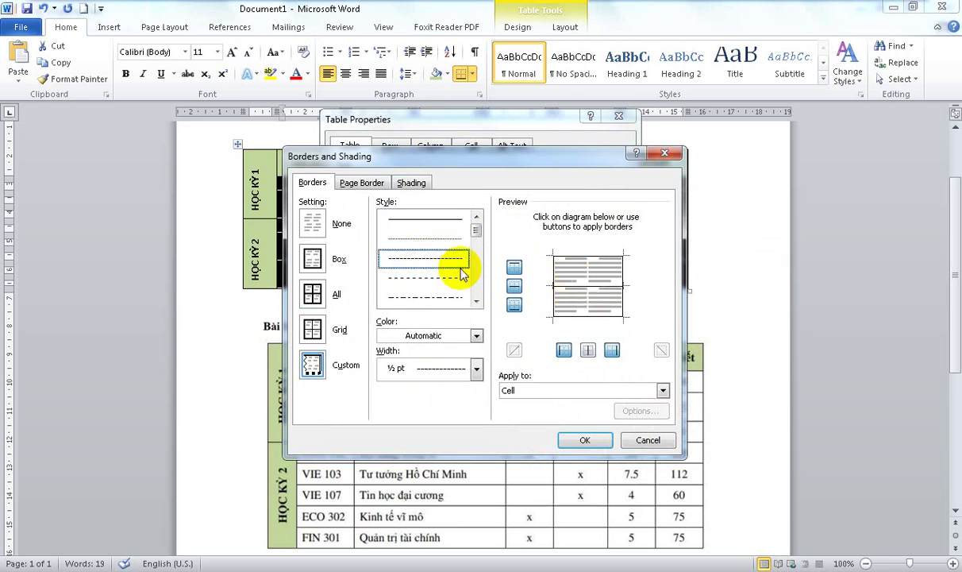
{"action": "left_click", "coordinate": [589, 285]}
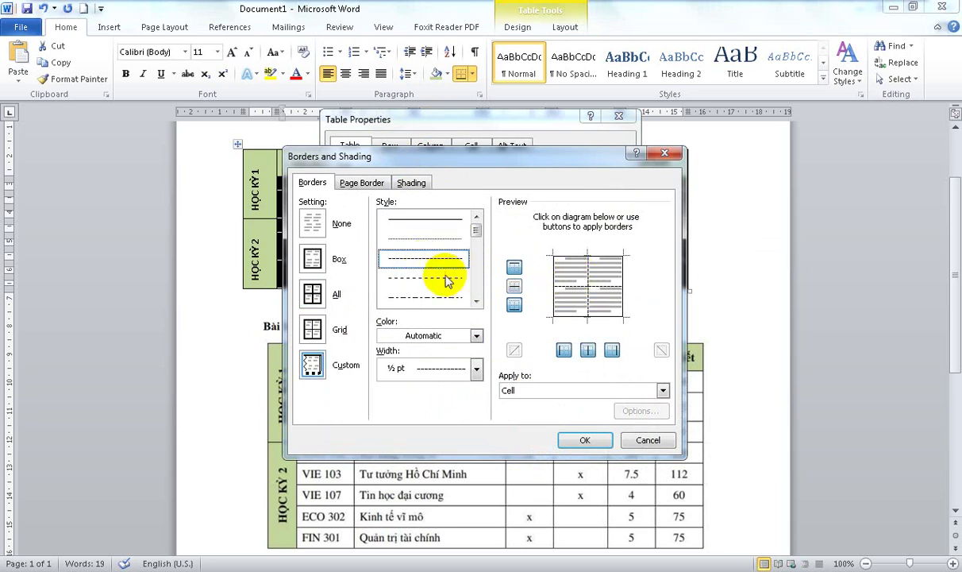
{"action": "left_click", "coordinate": [589, 441]}
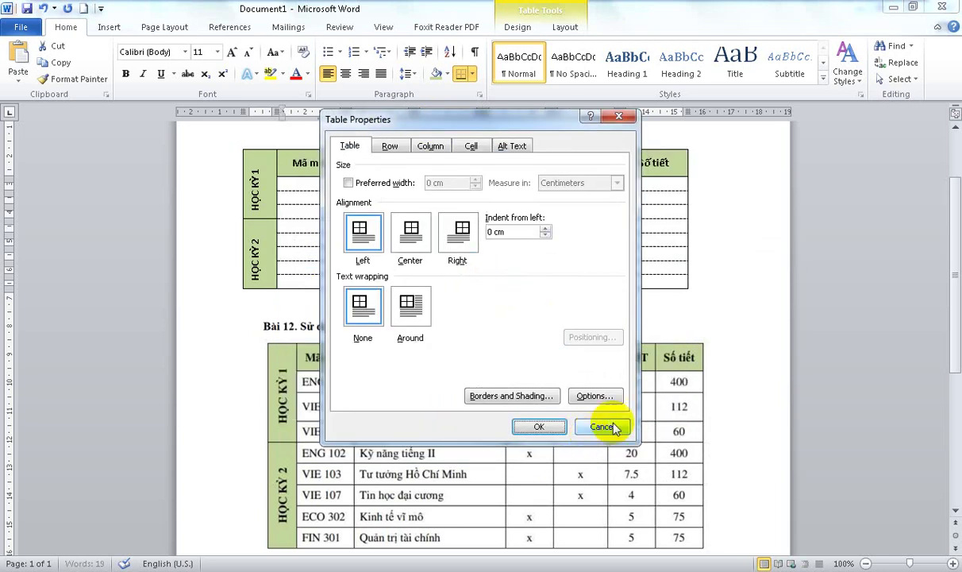
{"action": "left_click", "coordinate": [530, 429]}
{"action": "left_click", "coordinate": [651, 284]}
- Delete the pasted reference table picture from the document
{"action": "scroll", "coordinate": [660, 347], "scroll_direction": "up", "scroll_amount": 3}
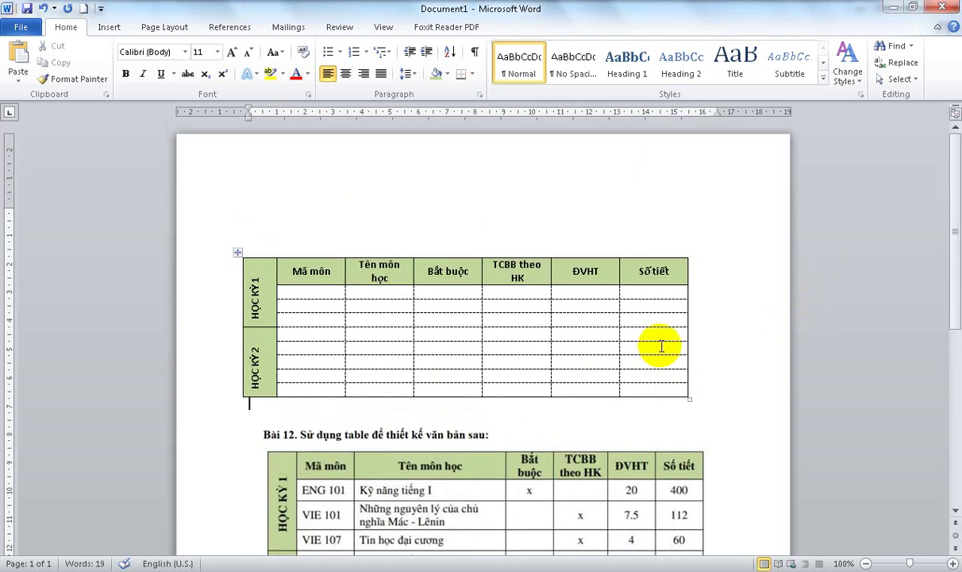
{"action": "scroll", "coordinate": [661, 346], "scroll_direction": "down", "scroll_amount": 3}
{"action": "scroll", "coordinate": [510, 355], "scroll_direction": "up", "scroll_amount": 2}
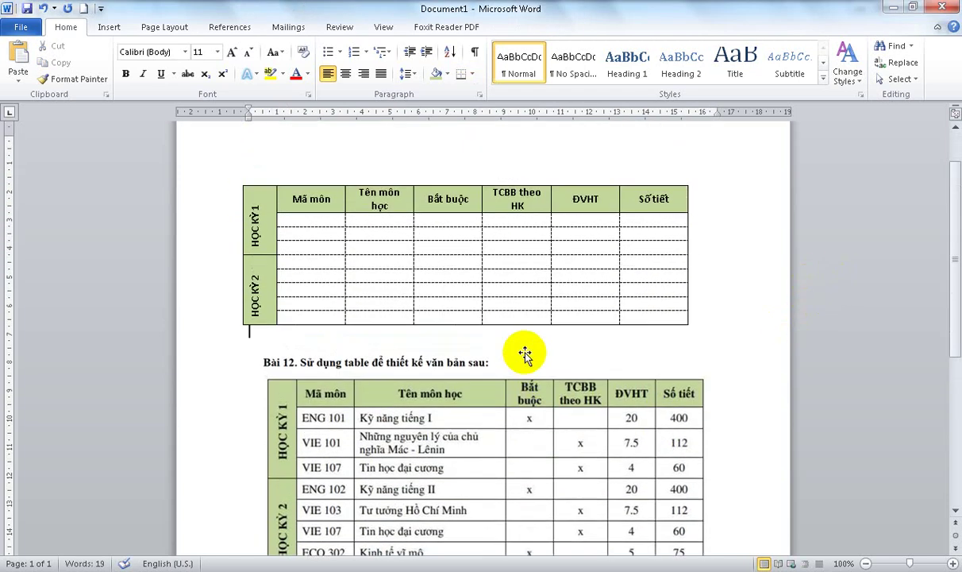
{"action": "left_click", "coordinate": [497, 418]}
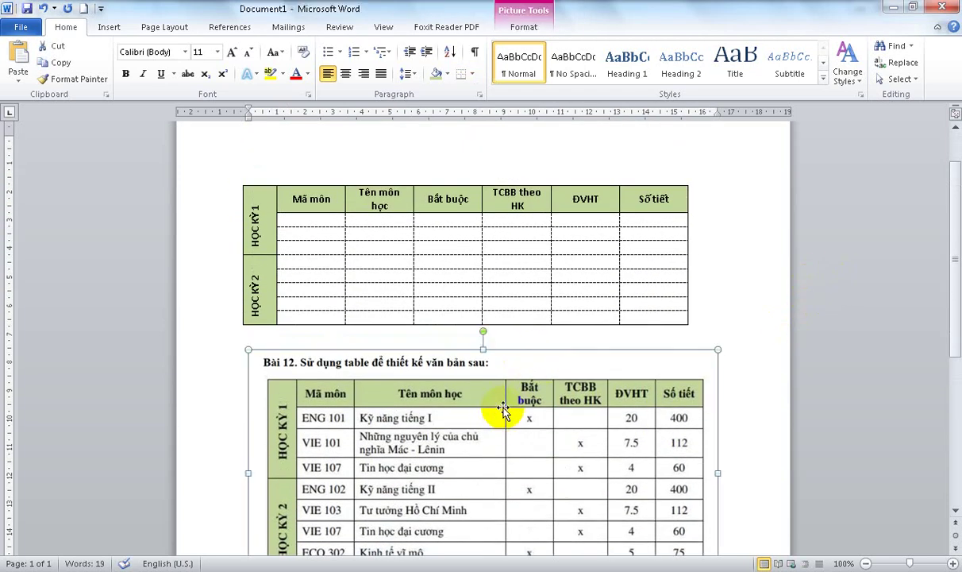
{"action": "scroll", "coordinate": [504, 407], "scroll_direction": "down", "scroll_amount": 1}
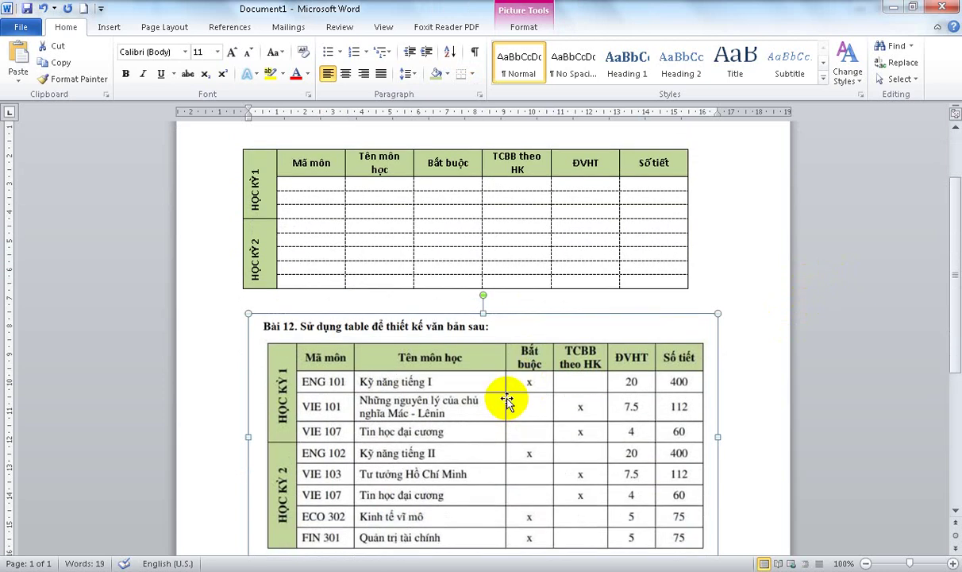
{"action": "scroll", "coordinate": [507, 401], "scroll_direction": "down", "scroll_amount": 2}
{"action": "scroll", "coordinate": [508, 397], "scroll_direction": "up", "scroll_amount": 2}
{"action": "key", "text": "Delete"}
- Widen the Tên môn học column to fit one line and widen the ĐVHT column
{"action": "scroll", "coordinate": [505, 393], "scroll_direction": "up", "scroll_amount": 2}
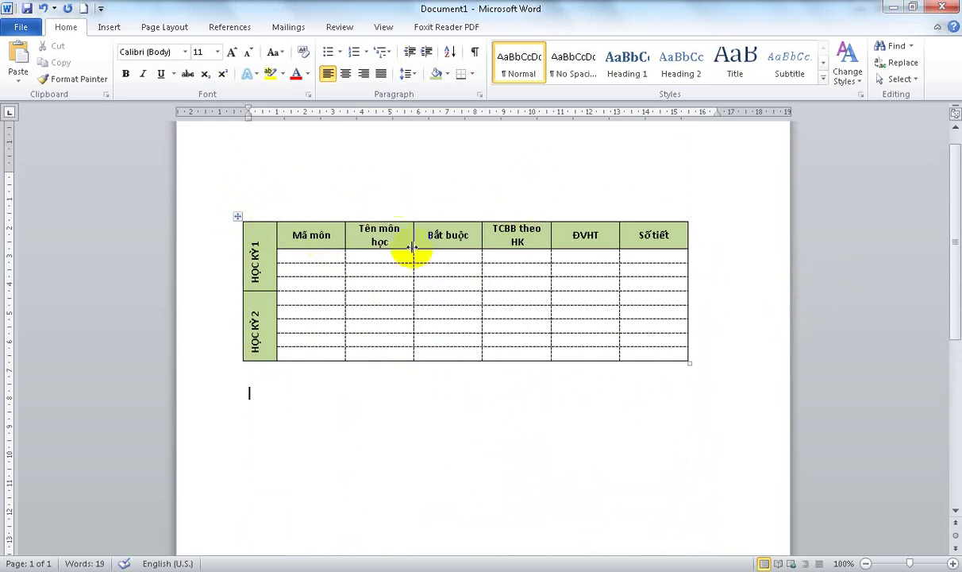
{"action": "left_click_drag", "start_coordinate": [413, 235], "coordinate": [439, 235]}
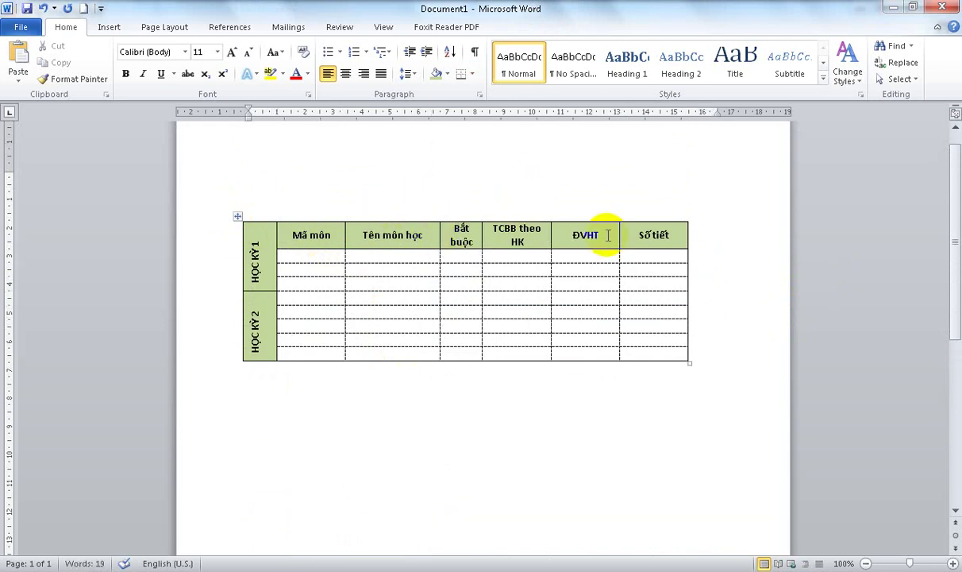
{"action": "left_click_drag", "start_coordinate": [618, 230], "coordinate": [640, 229]}
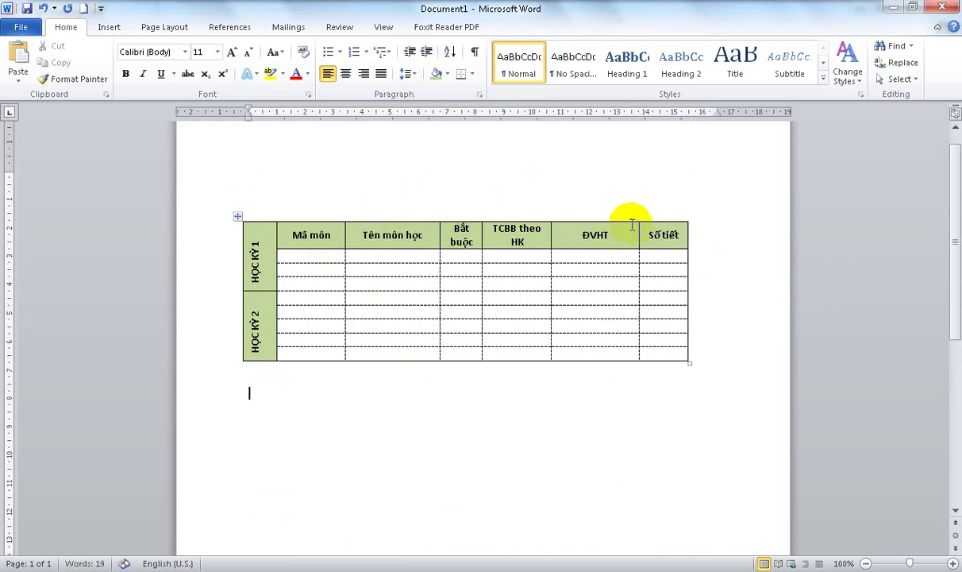